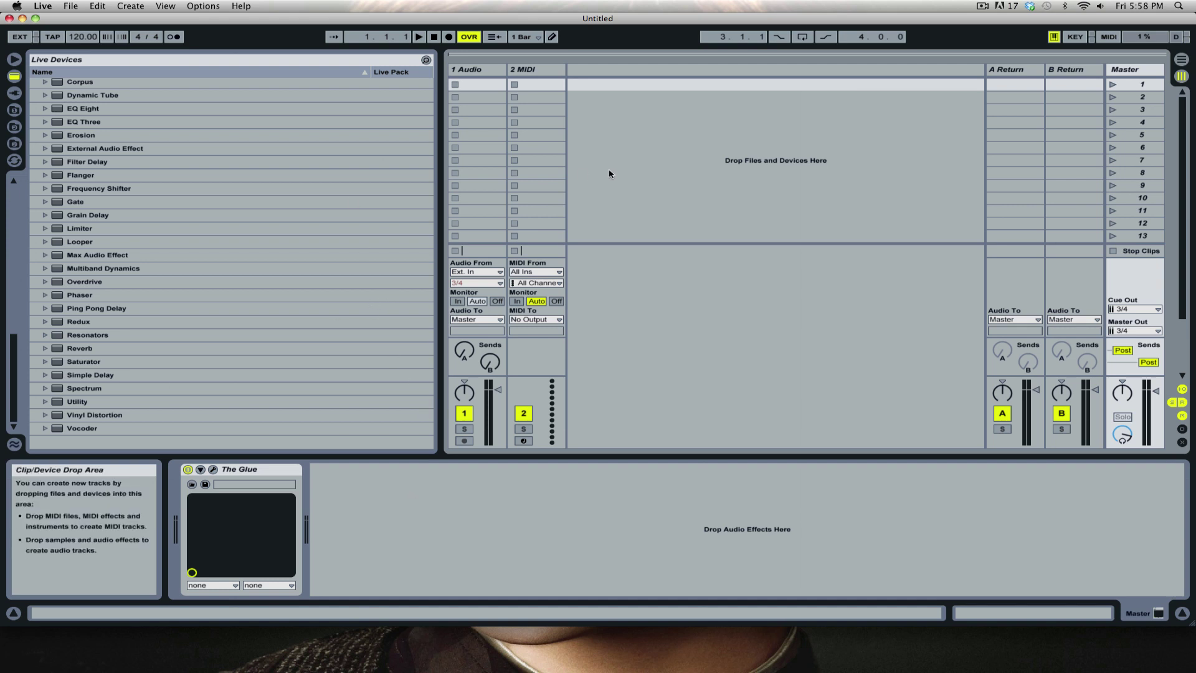
Hide the Info View and add two Compressor devices in series to the 1 Audio track.
left_click(14, 615)
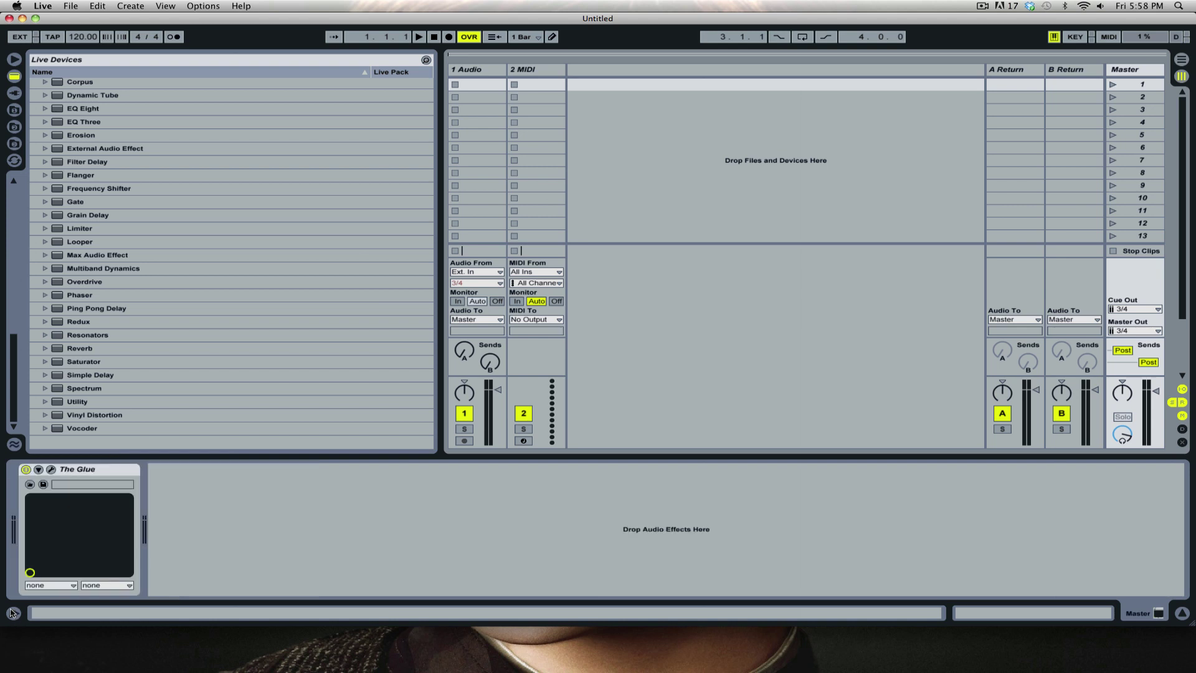
scroll(267, 296, "up", 10)
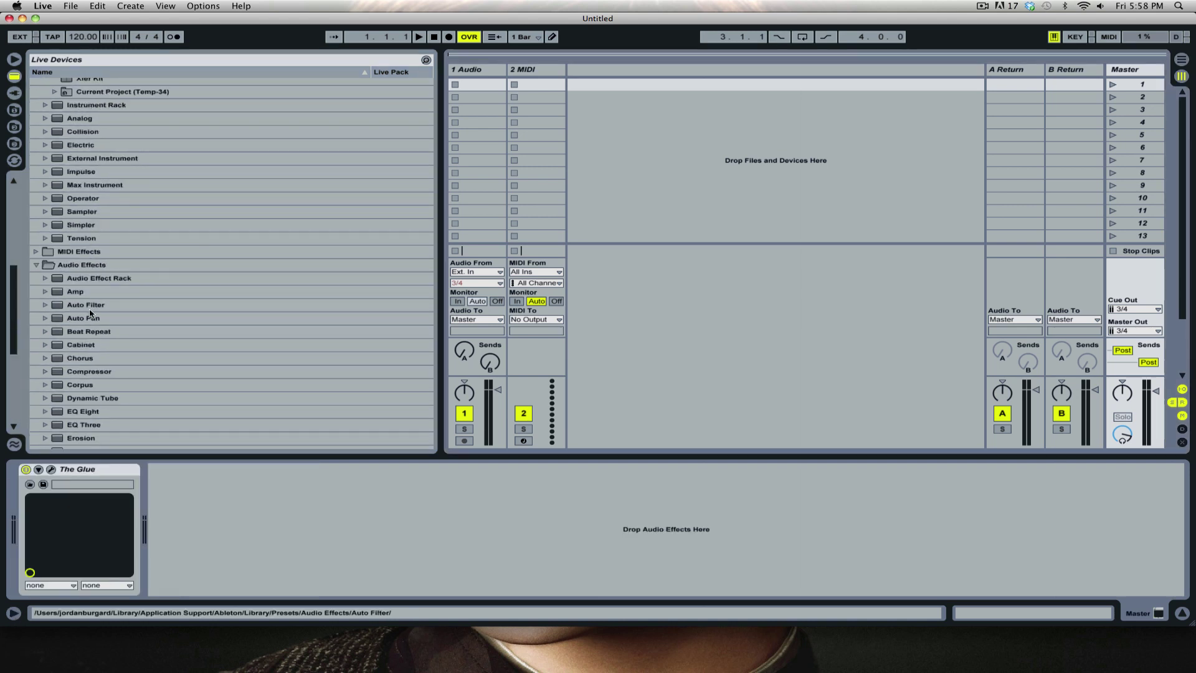
double_click(83, 372)
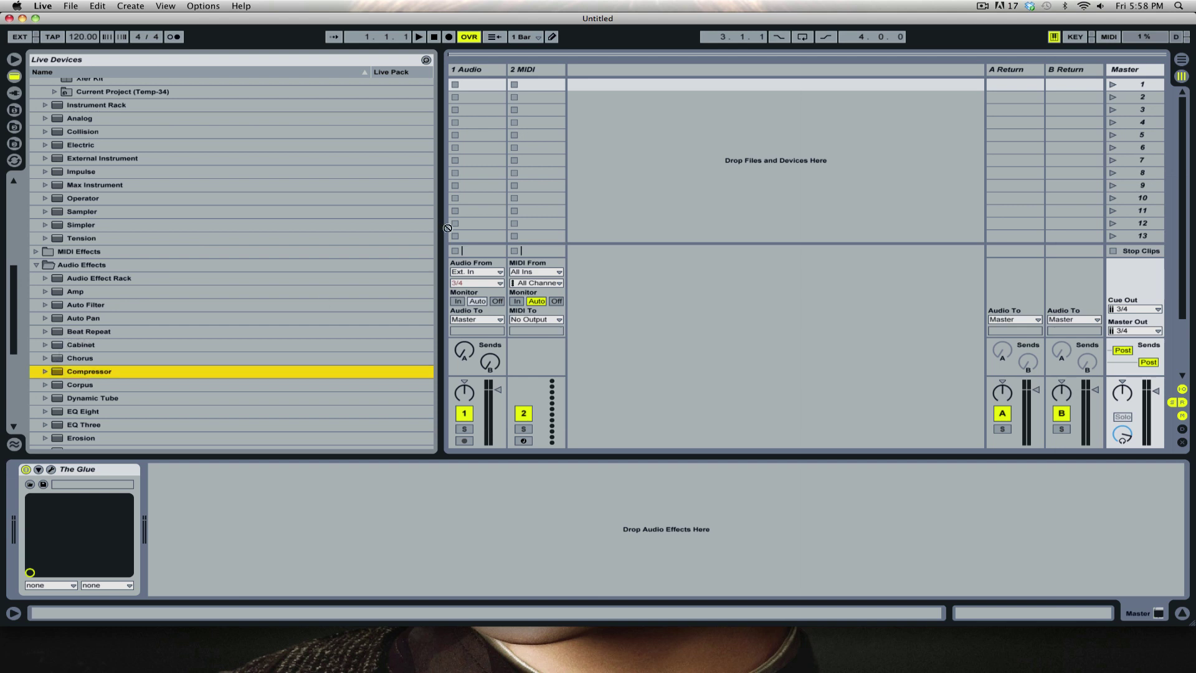
left_click_drag(71, 372, 451, 535)
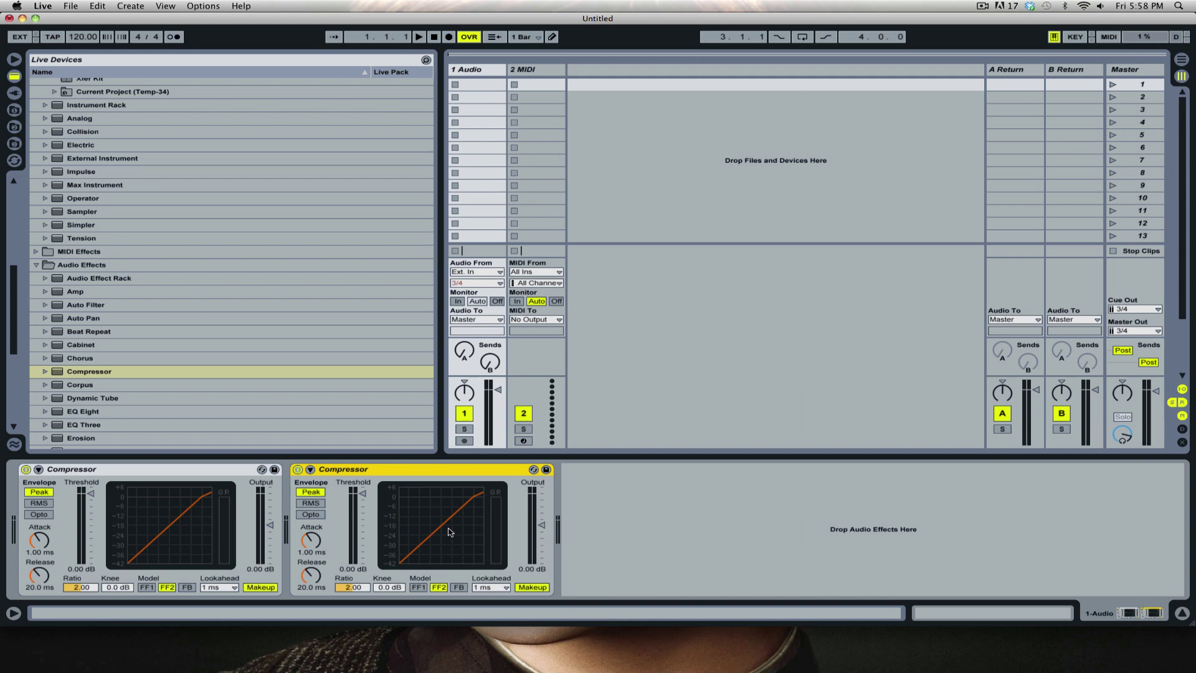
Browse All Samples & Loops to the Tropical Drum Loops [No kick] folder and preview Bpm125_BlikSeq_FXLoop_PL.wav.
left_click(14, 109)
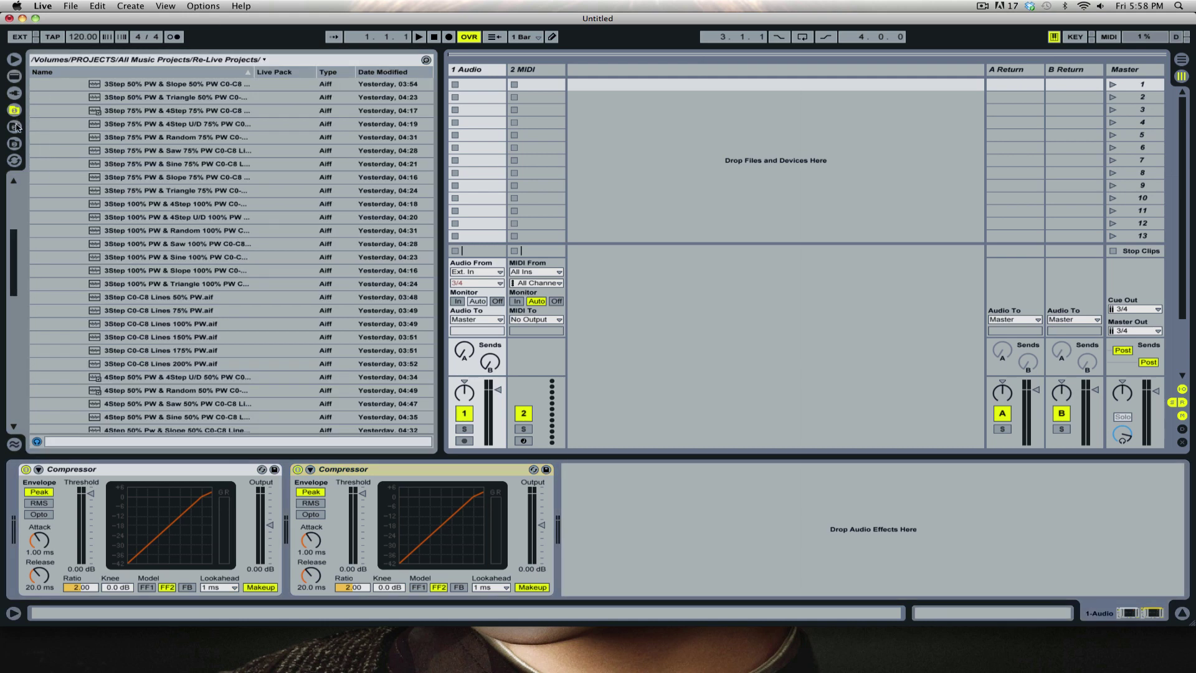
left_click(14, 126)
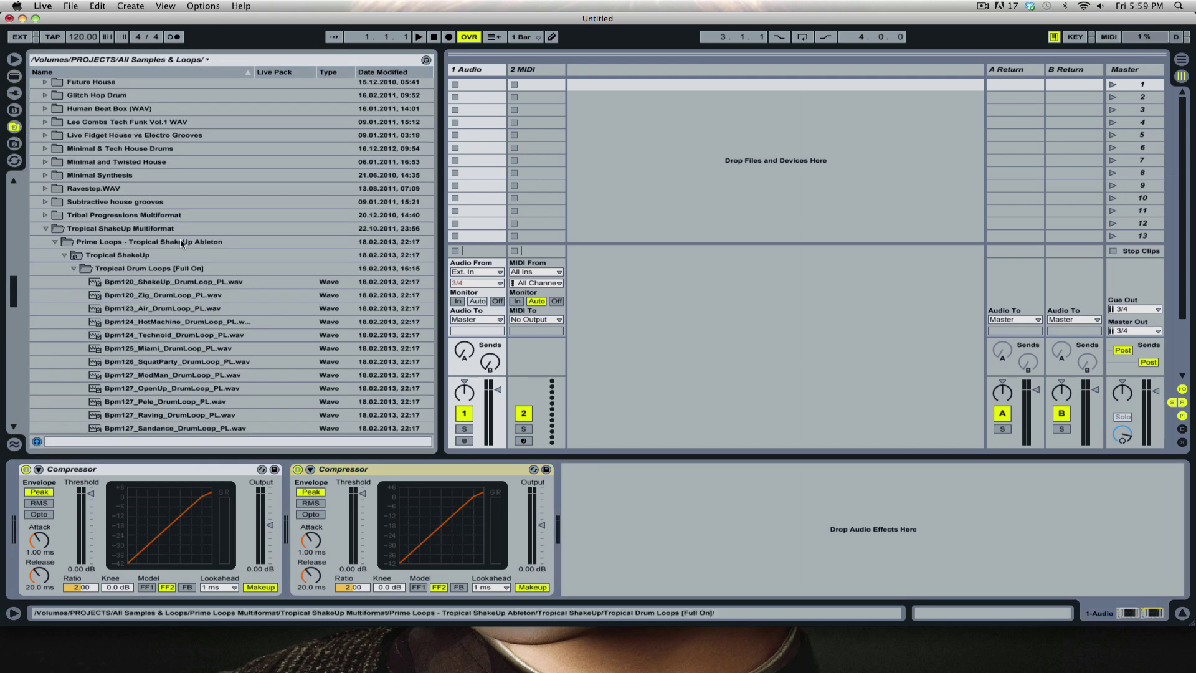
left_click(14, 144)
left_click(14, 127)
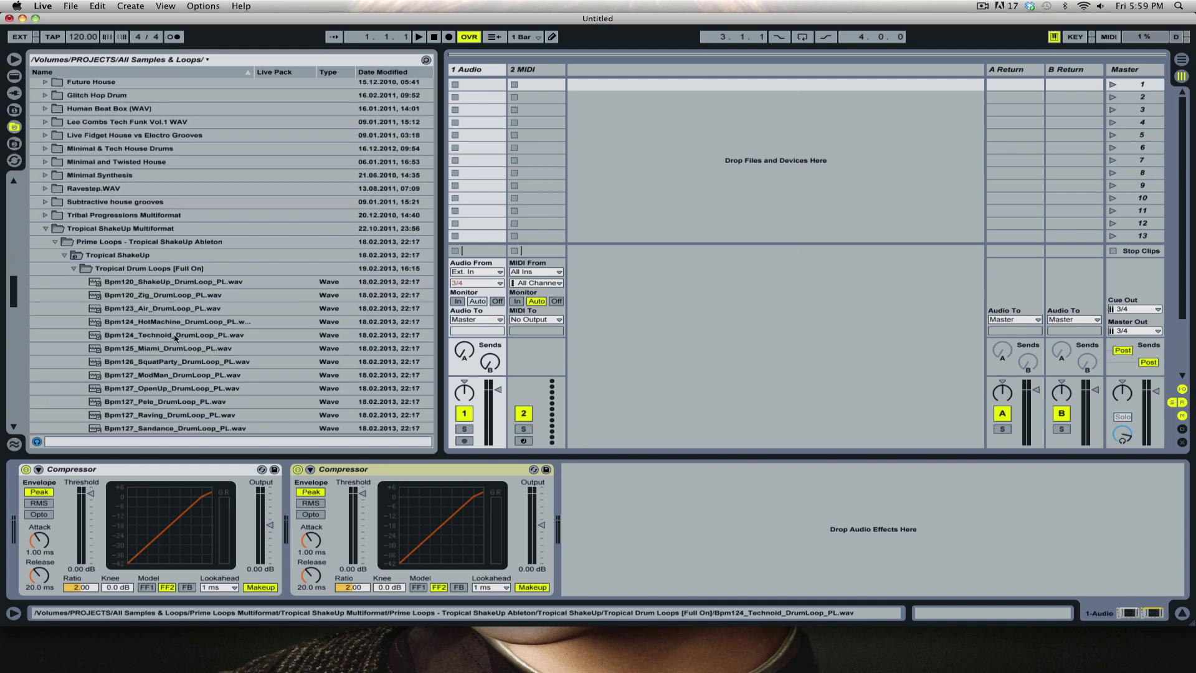
left_click(73, 268)
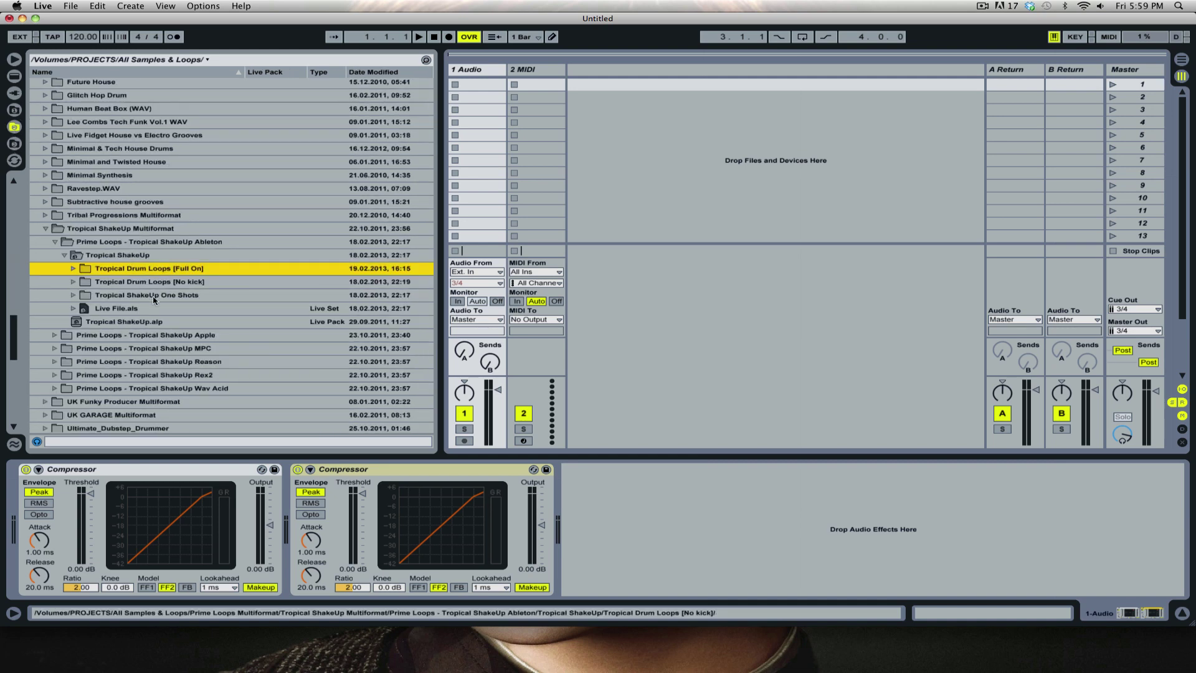
left_click(73, 282)
left_click(153, 295)
left_click(188, 334)
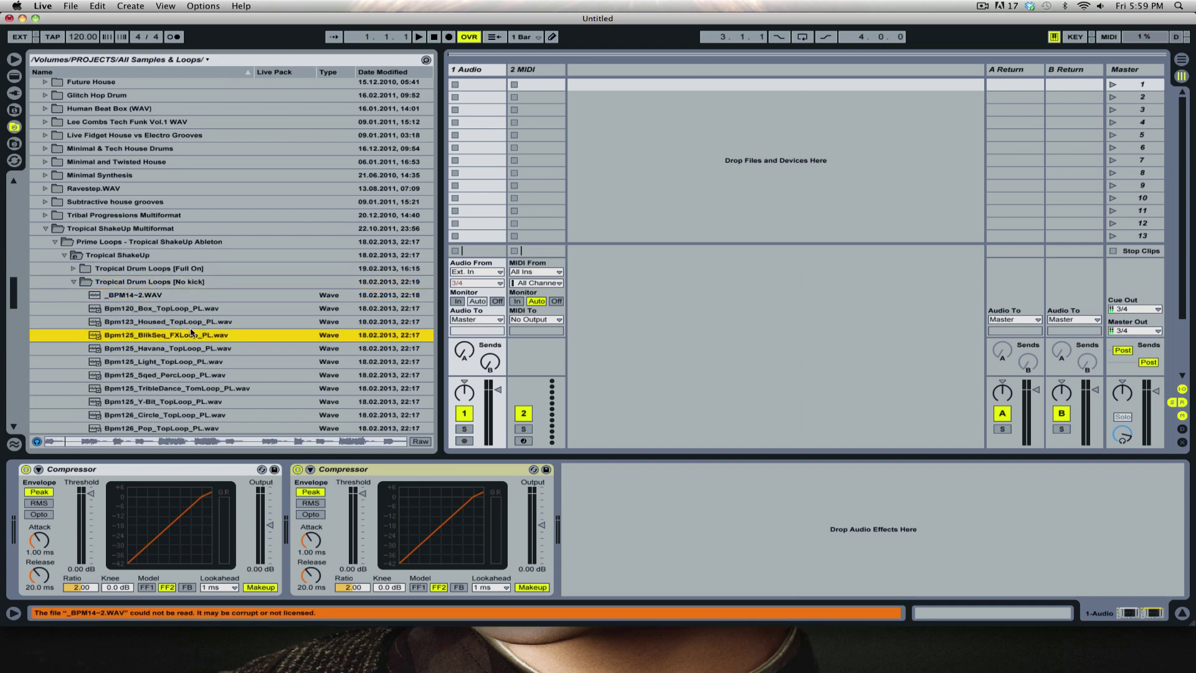
Place the Bpm125_BlikSeq_FXLoop_PL.wav loop in the first clip slot of 1 Audio, skipping groove extraction, and colour the clip green.
left_click_drag(267, 334, 482, 89)
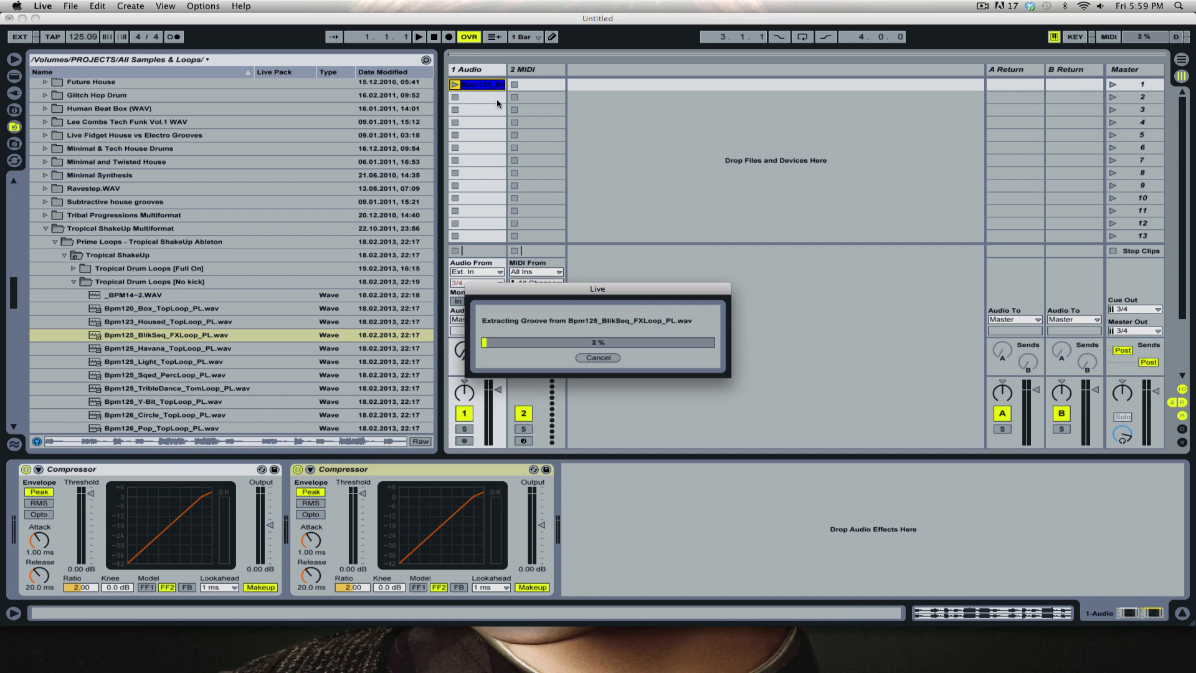
left_click(596, 358)
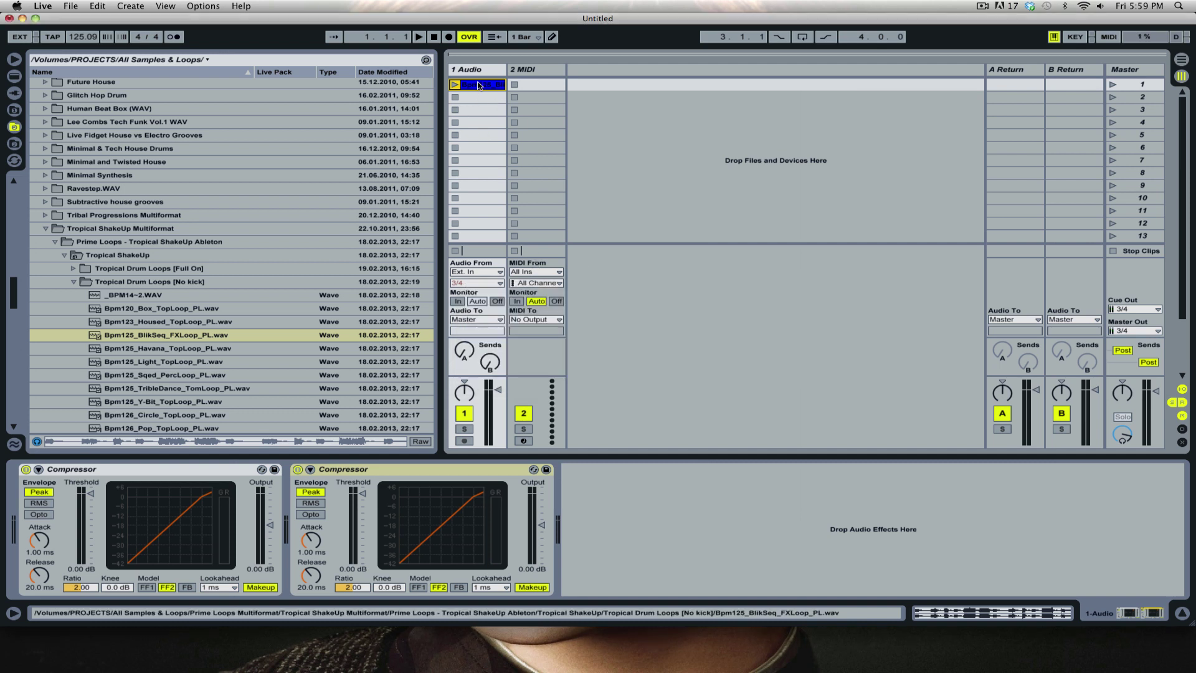
right_click(479, 85)
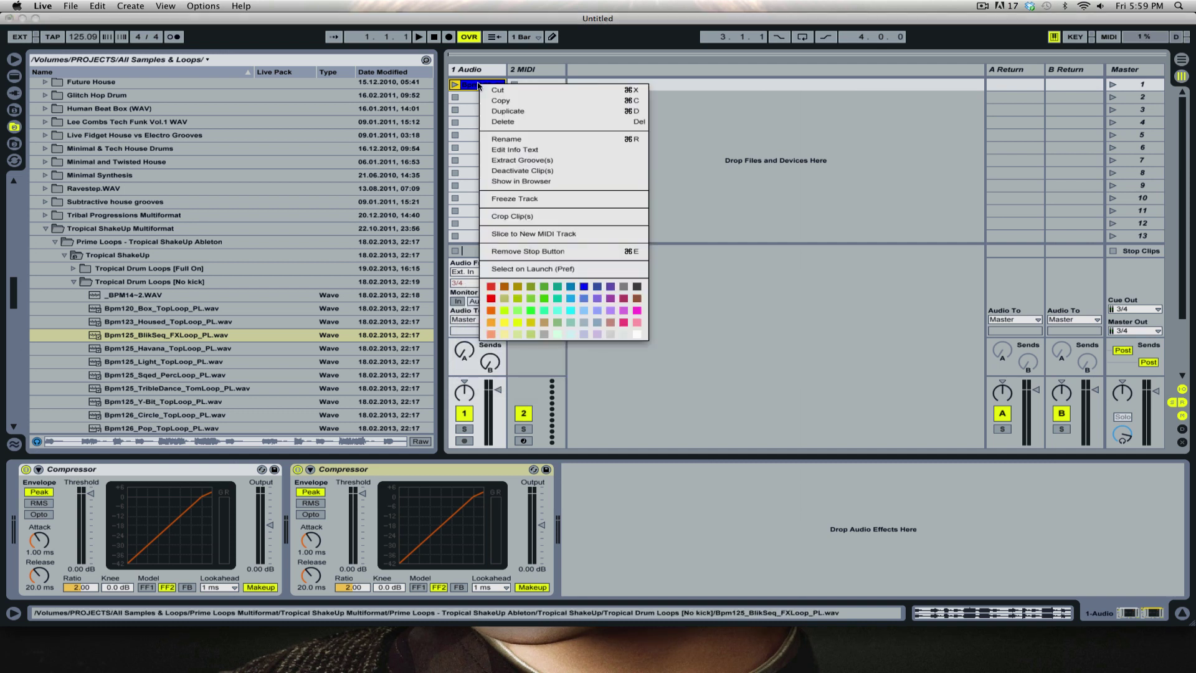
left_click(544, 310)
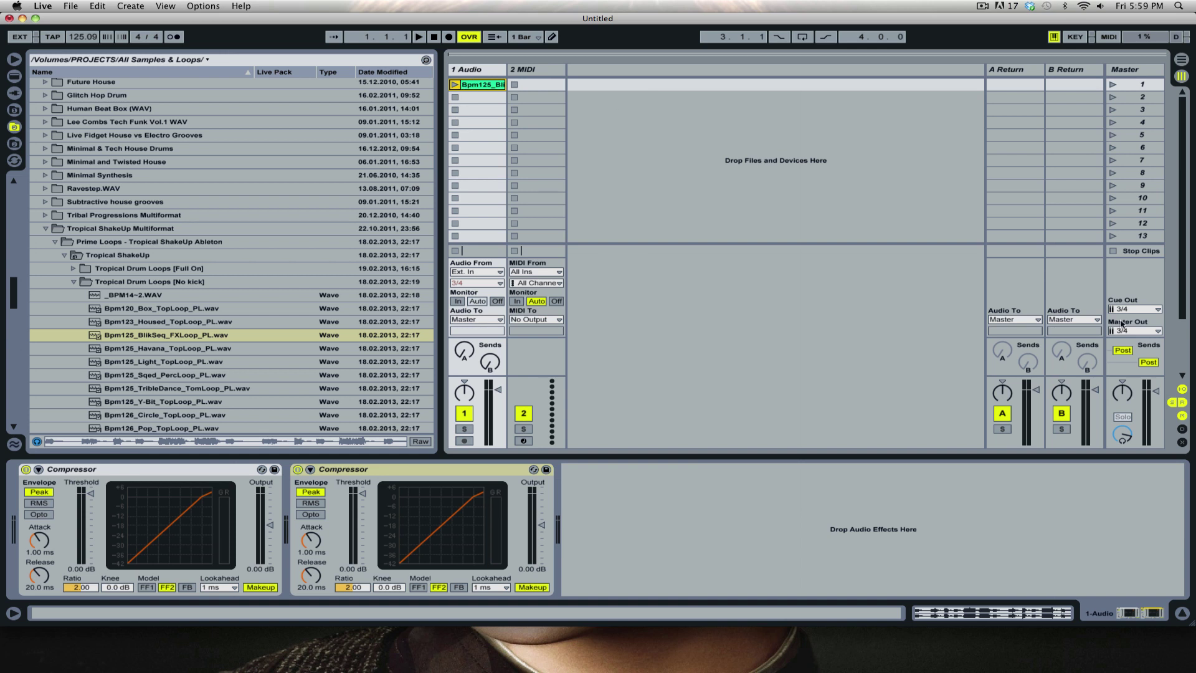
In the audio preferences, set the input device to Built-in Microphone and the output device to Built-in Output.
key("super+comma")
left_click(691, 215)
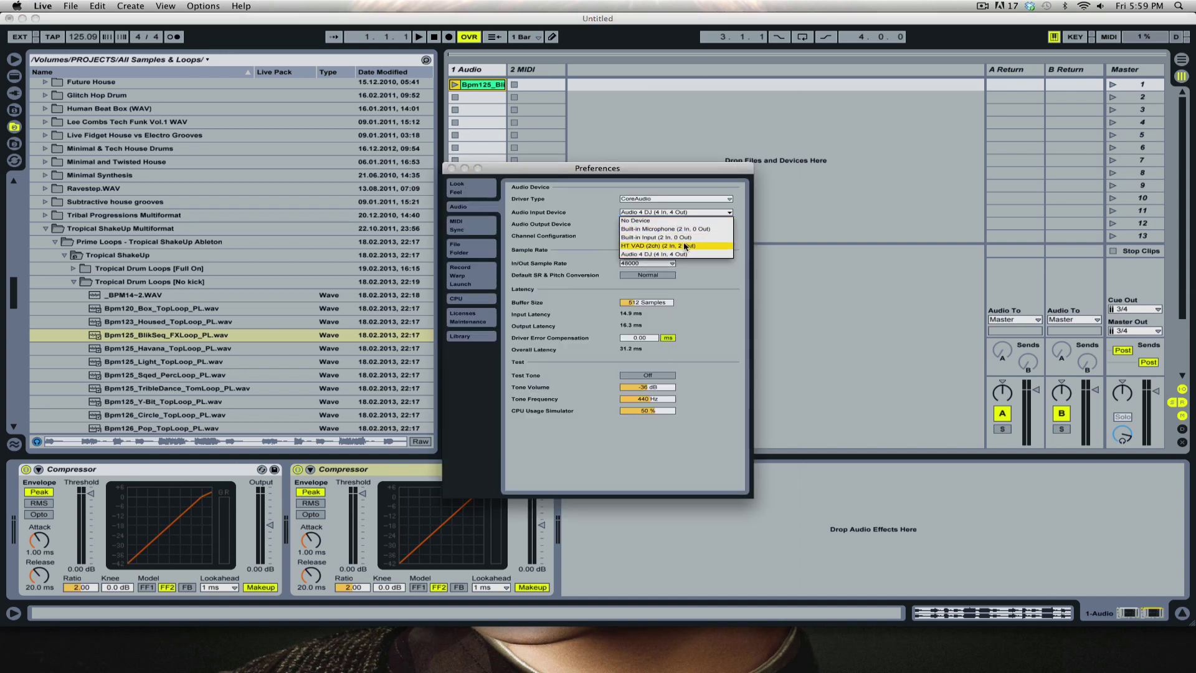
left_click(685, 220)
left_click(688, 213)
left_click(688, 215)
left_click(688, 213)
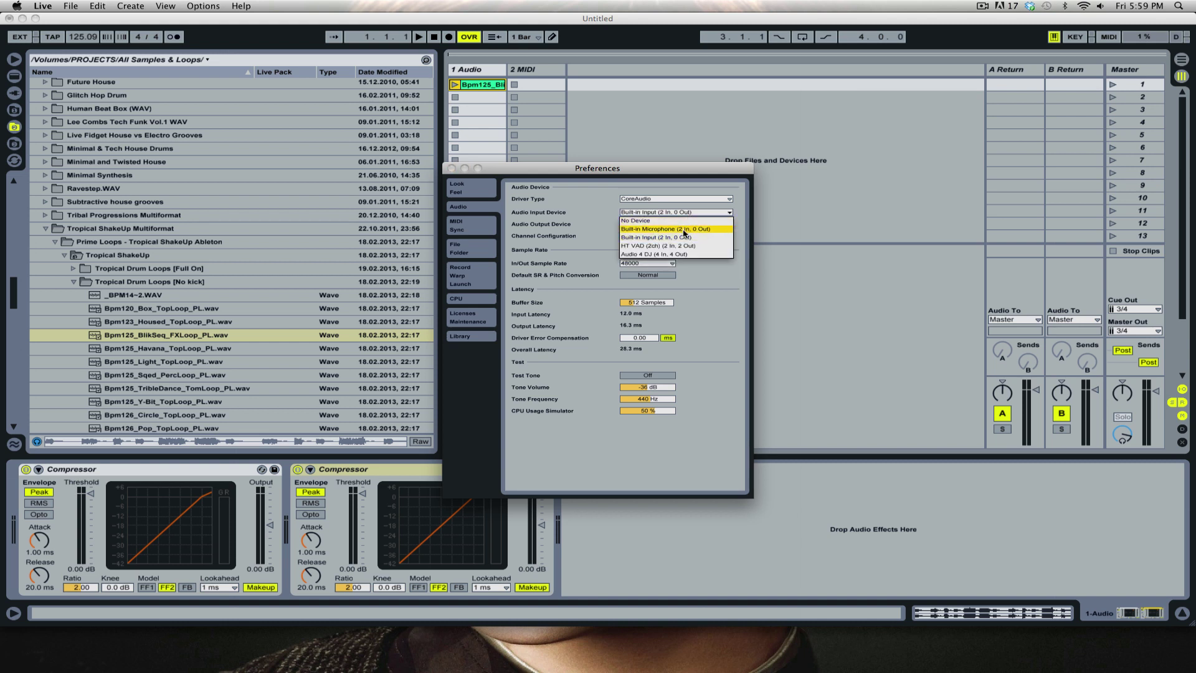
left_click(684, 229)
left_click(685, 225)
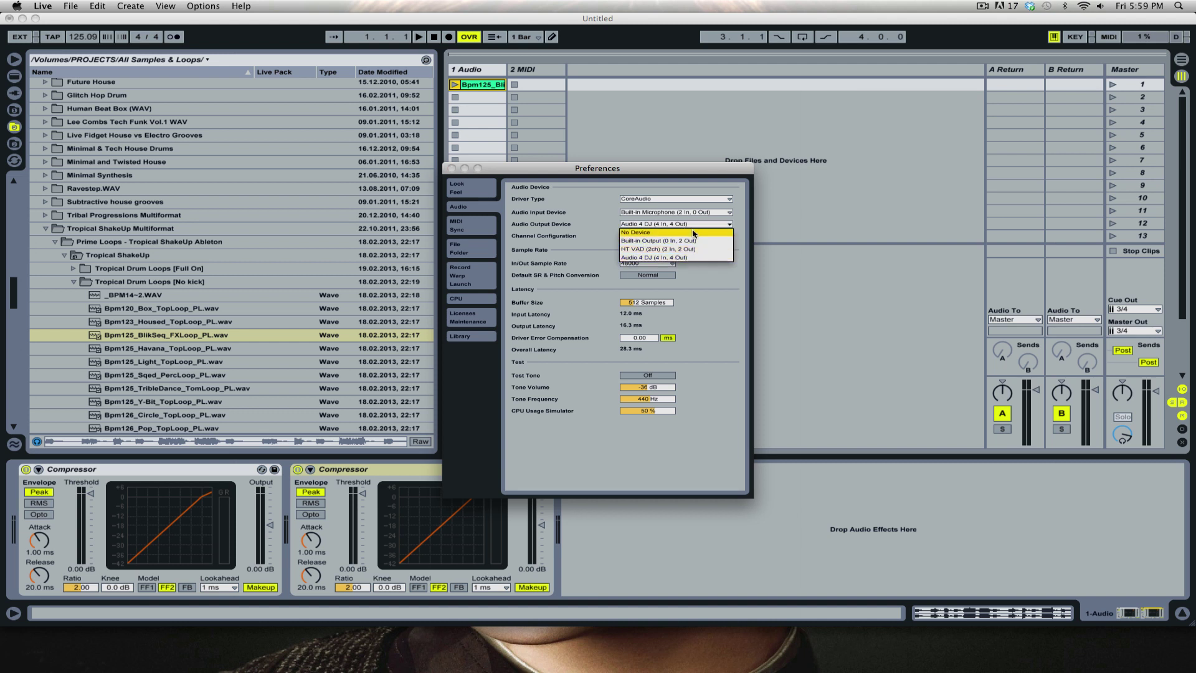
key("Escape")
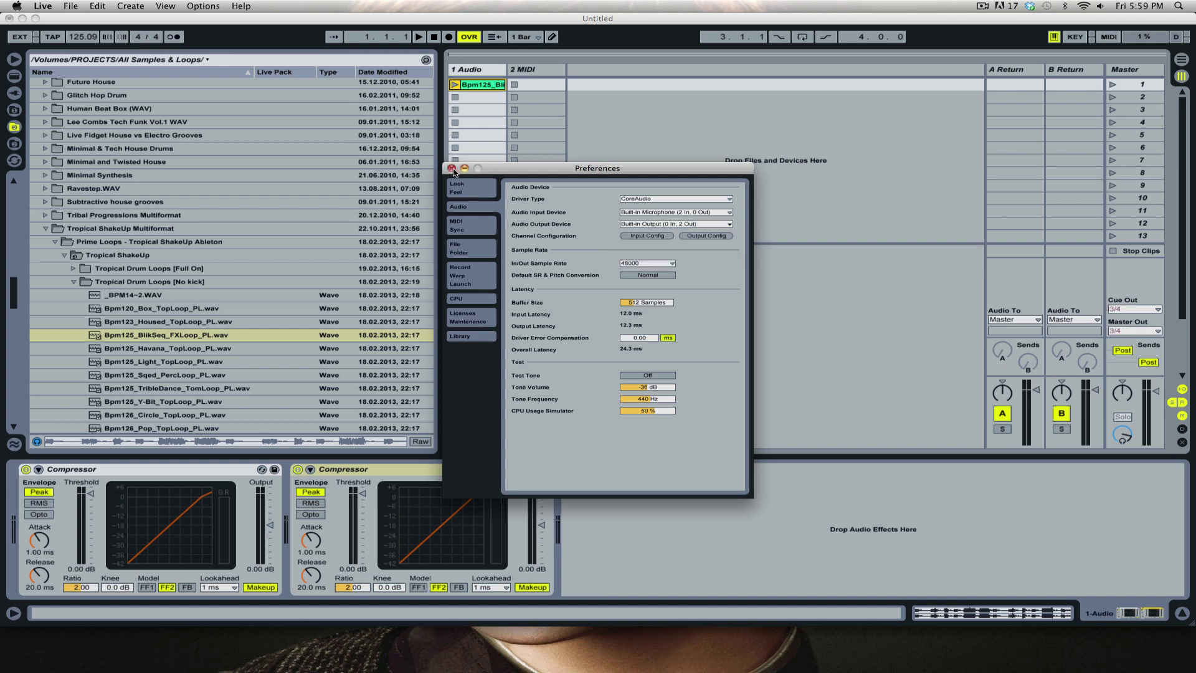
left_click(452, 168)
With the drum loop clip playing, route Cue Out and Master Out to 1/2 and slightly lower the 1 Audio track's volume.
left_click(464, 69)
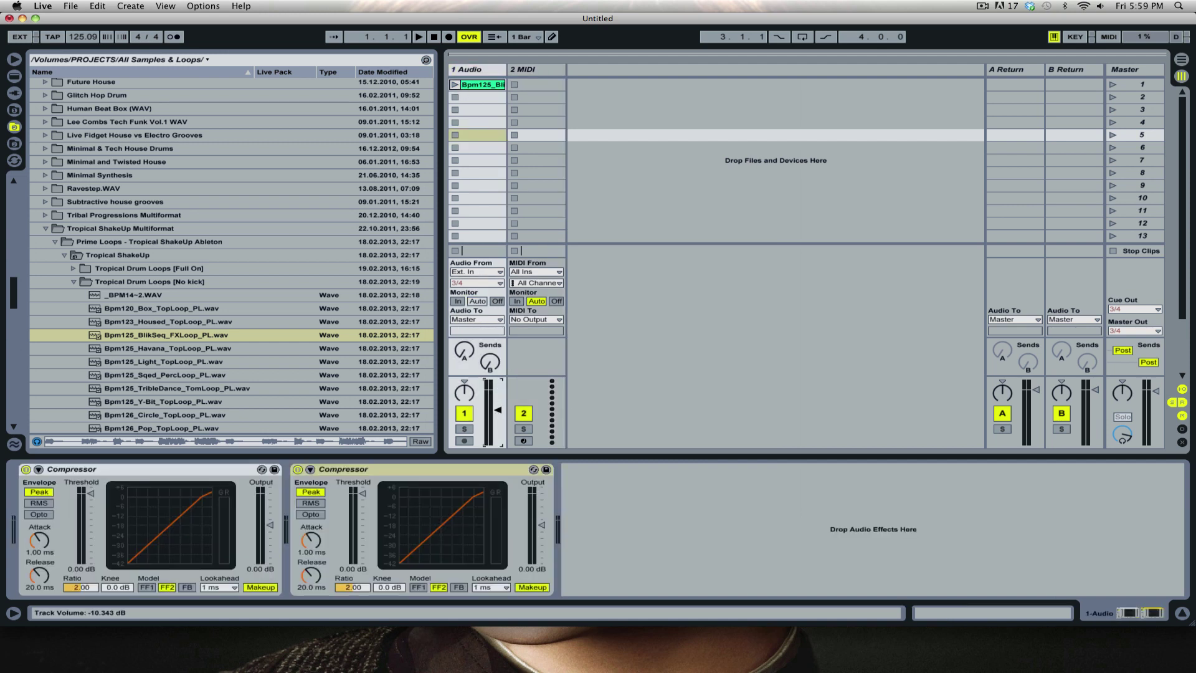
left_click(455, 85)
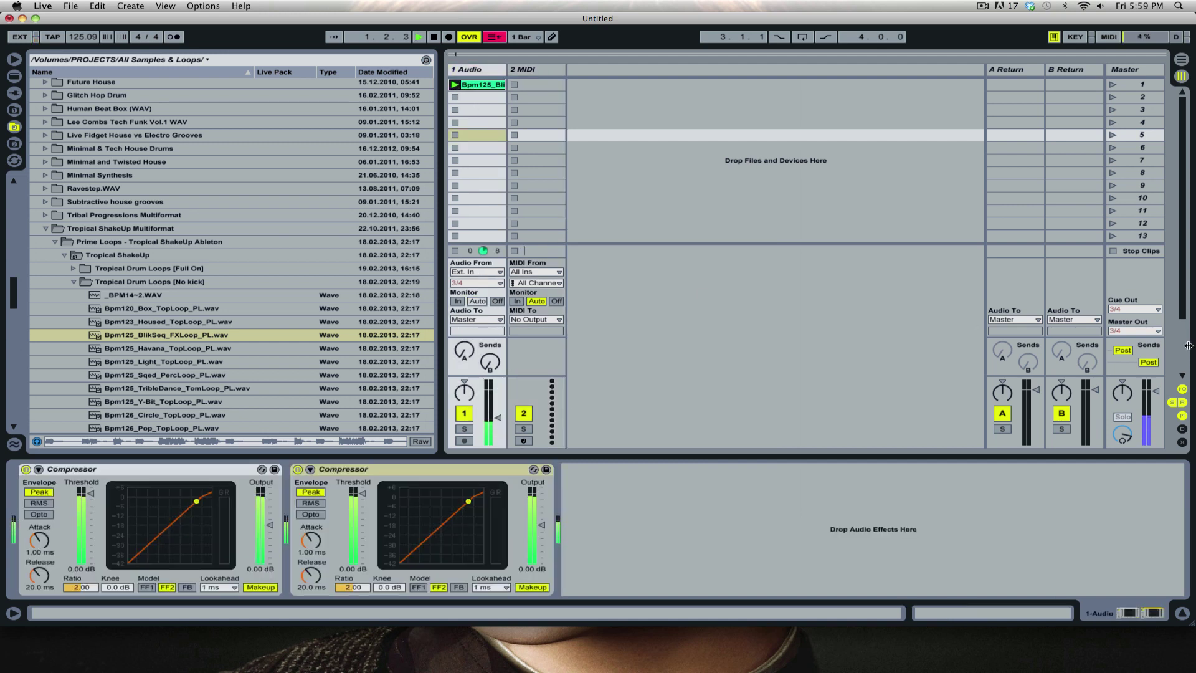
left_click(1134, 309)
left_click(1139, 327)
left_click(1140, 328)
left_click(1127, 343)
left_click_drag(498, 417, 498, 421)
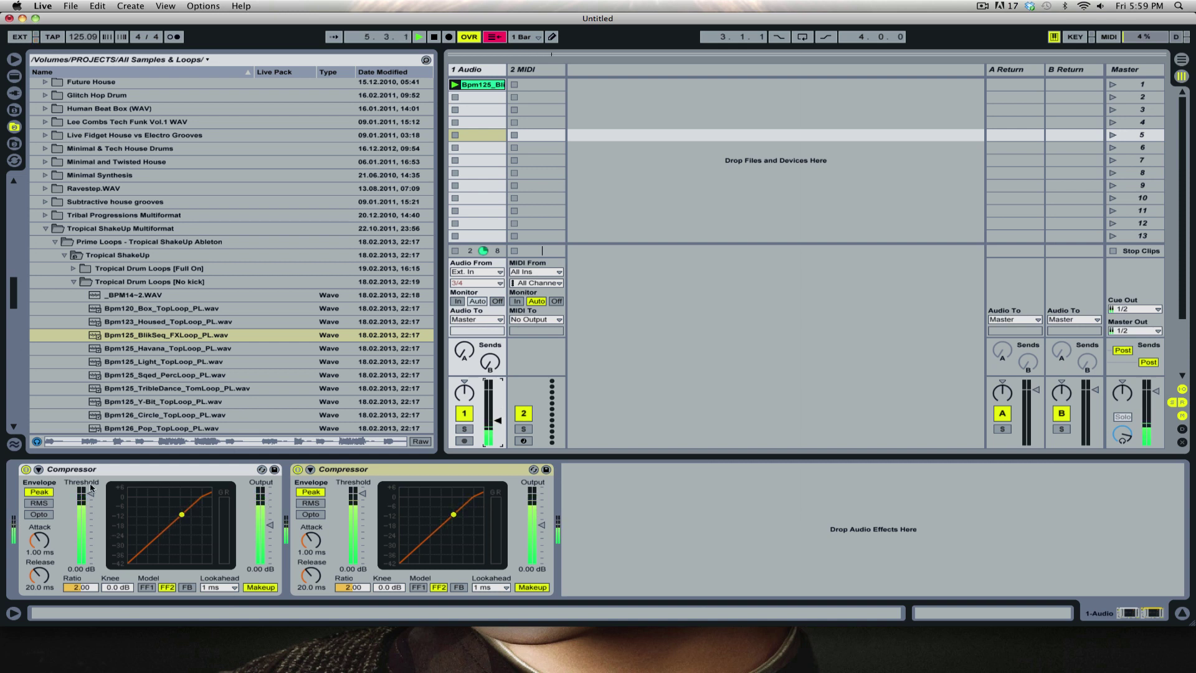
Turn off the second Compressor and set the first Compressor's threshold to -22.1 dB.
left_click(298, 470)
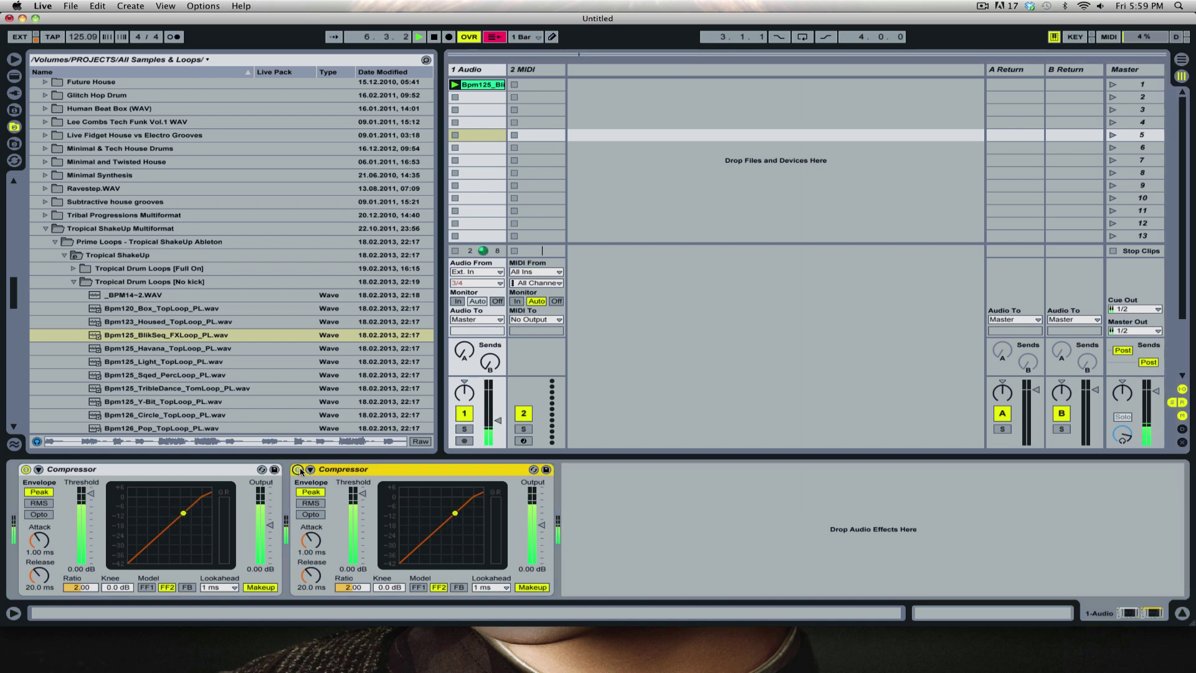
left_click_drag(91, 497, 92, 516)
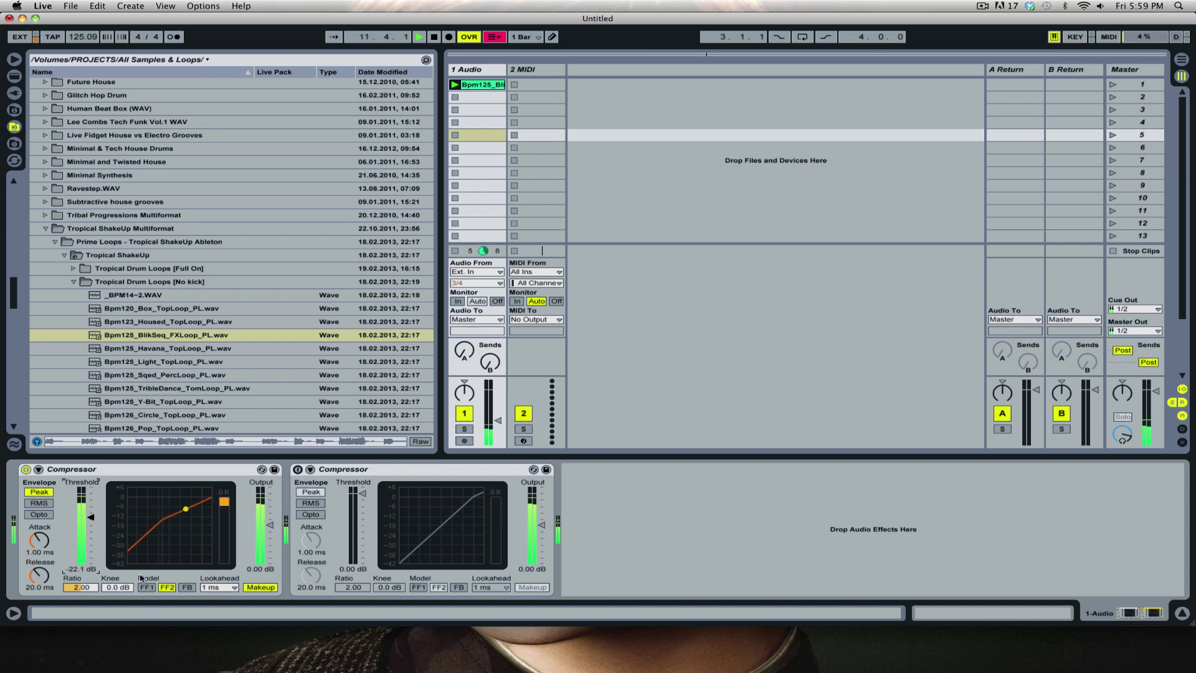
Mute the 1 Audio track and briefly show the Info View to read about the Compressor's model types.
left_click(465, 414)
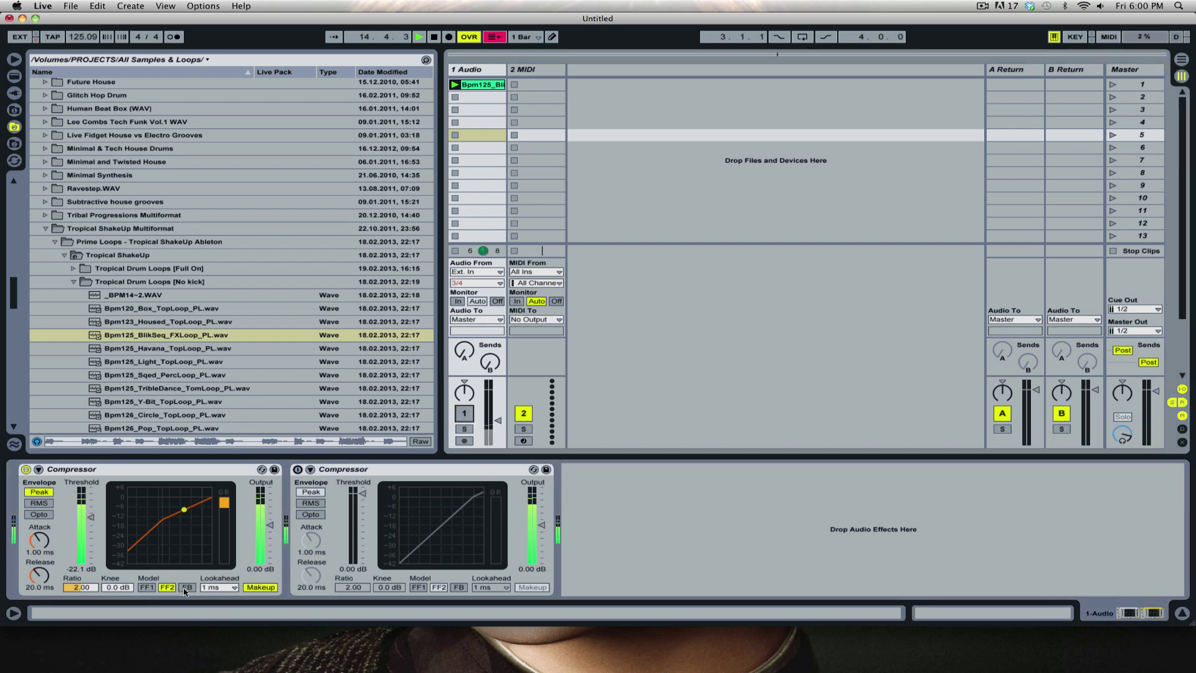
left_click(11, 614)
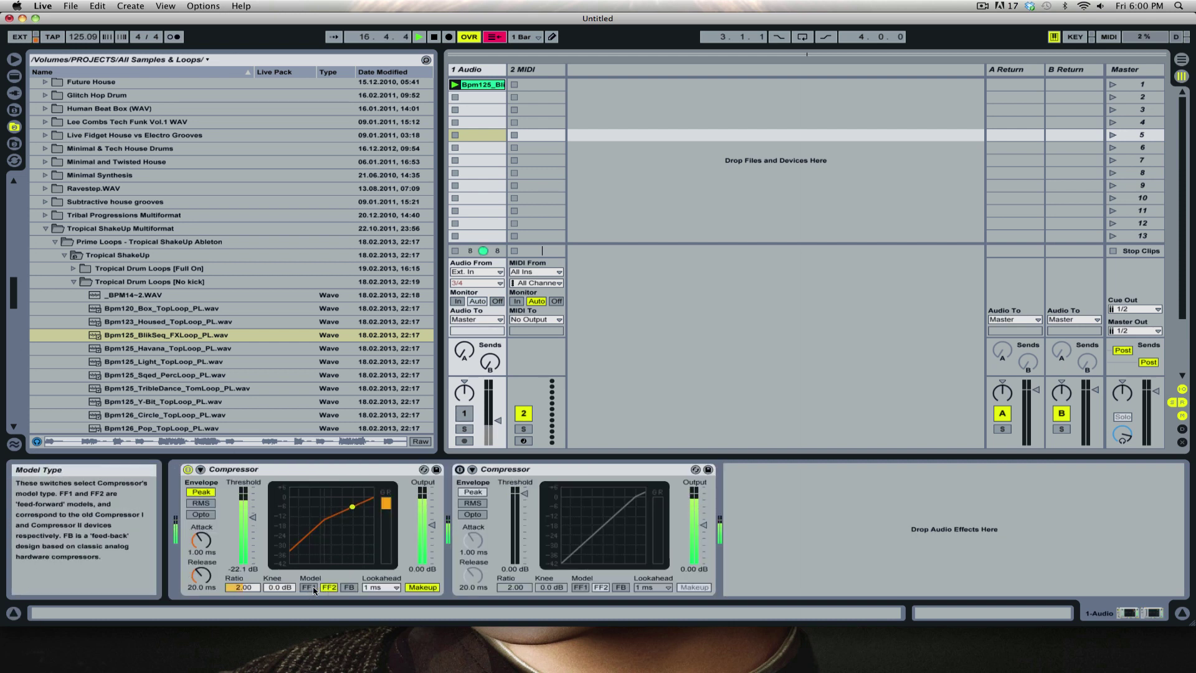
left_click(12, 613)
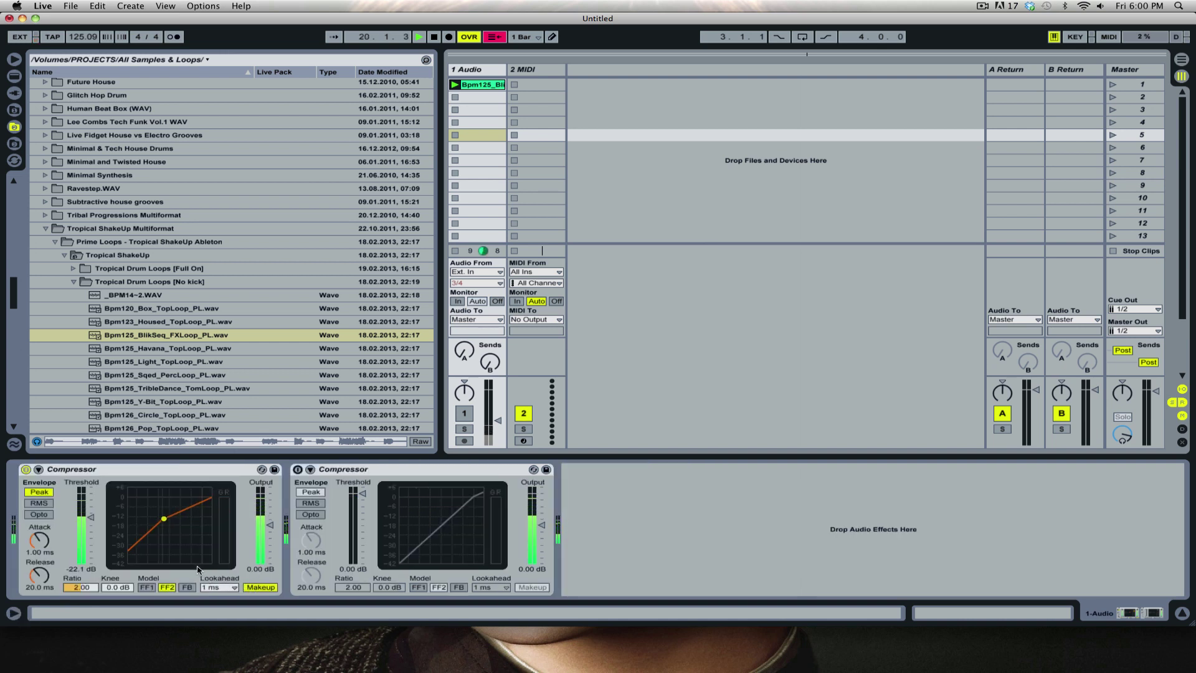
Set the second Compressor's model to FB, turn the device back on and set its threshold to 0.12 dB.
left_click(462, 588)
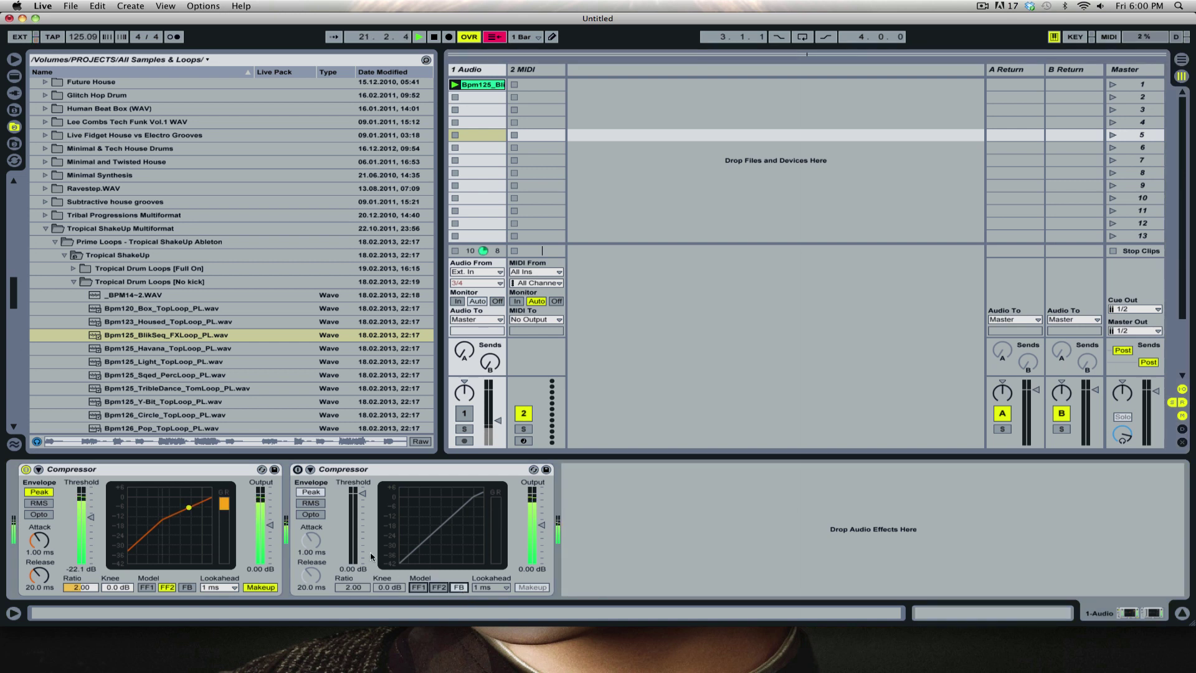
left_click(296, 471)
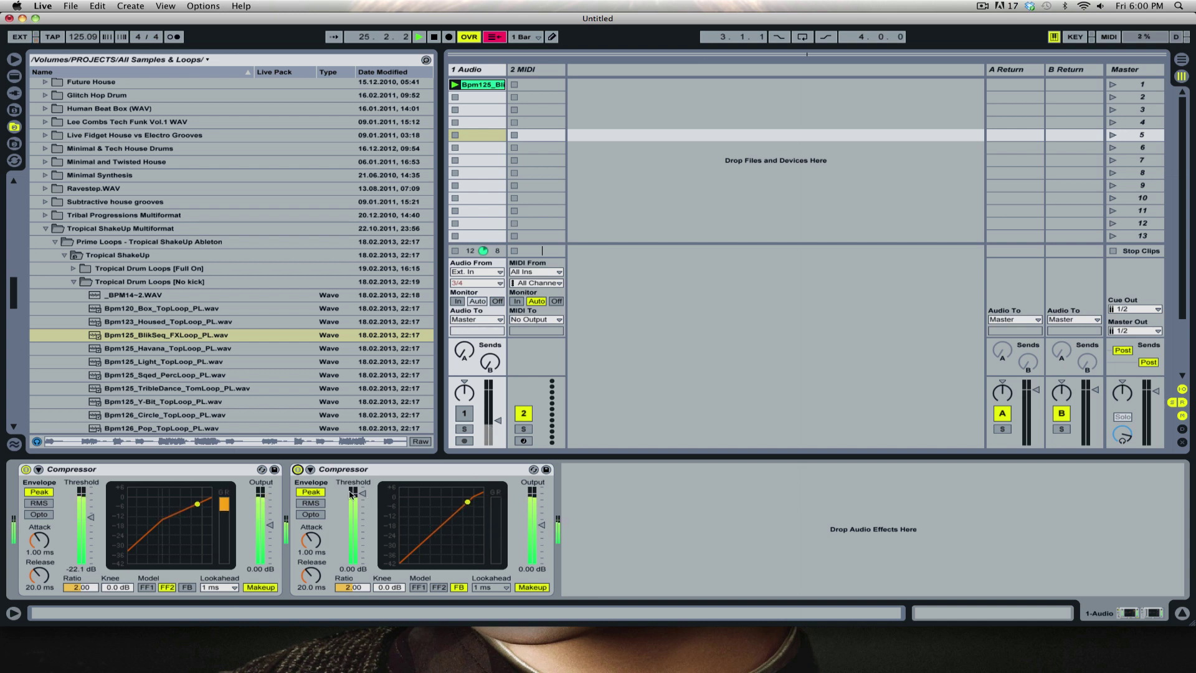
left_click_drag(362, 493, 362, 493)
Select the second Compressor, locate its entry in the Live Devices browser and stop playback.
left_click(466, 473)
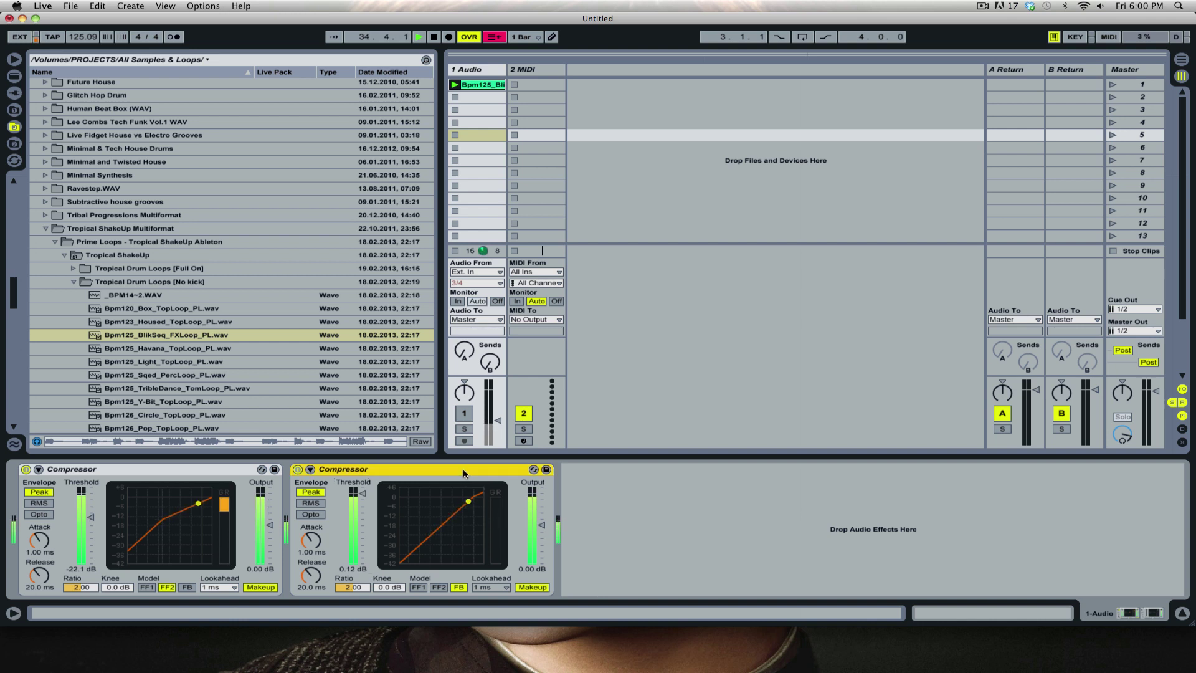
key("q")
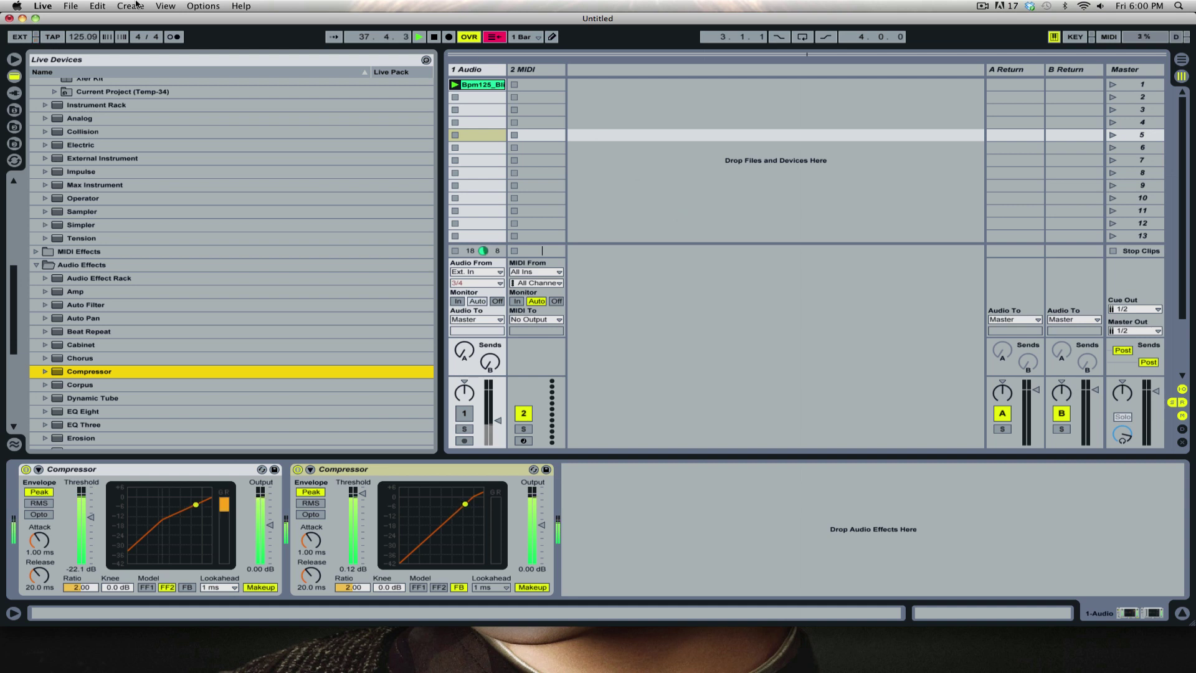
key("space")
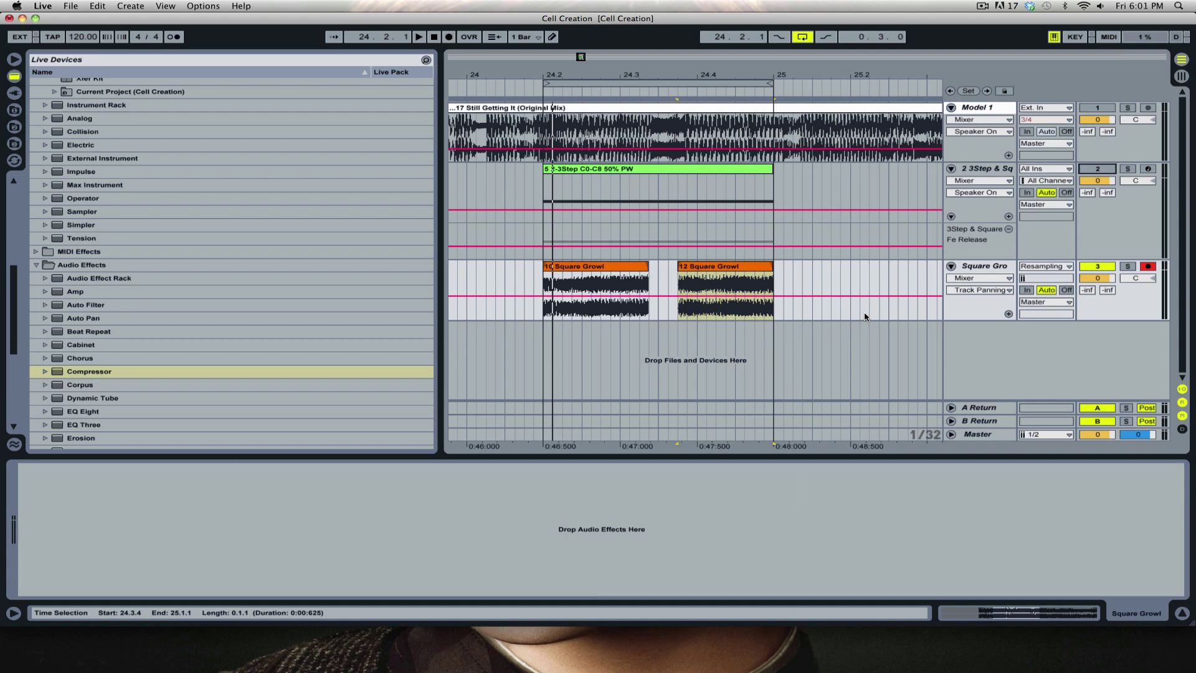
Examine the 3Step & Square track's device chain, including the Redux downsampling and the sampler's filter resonance.
left_click(984, 170)
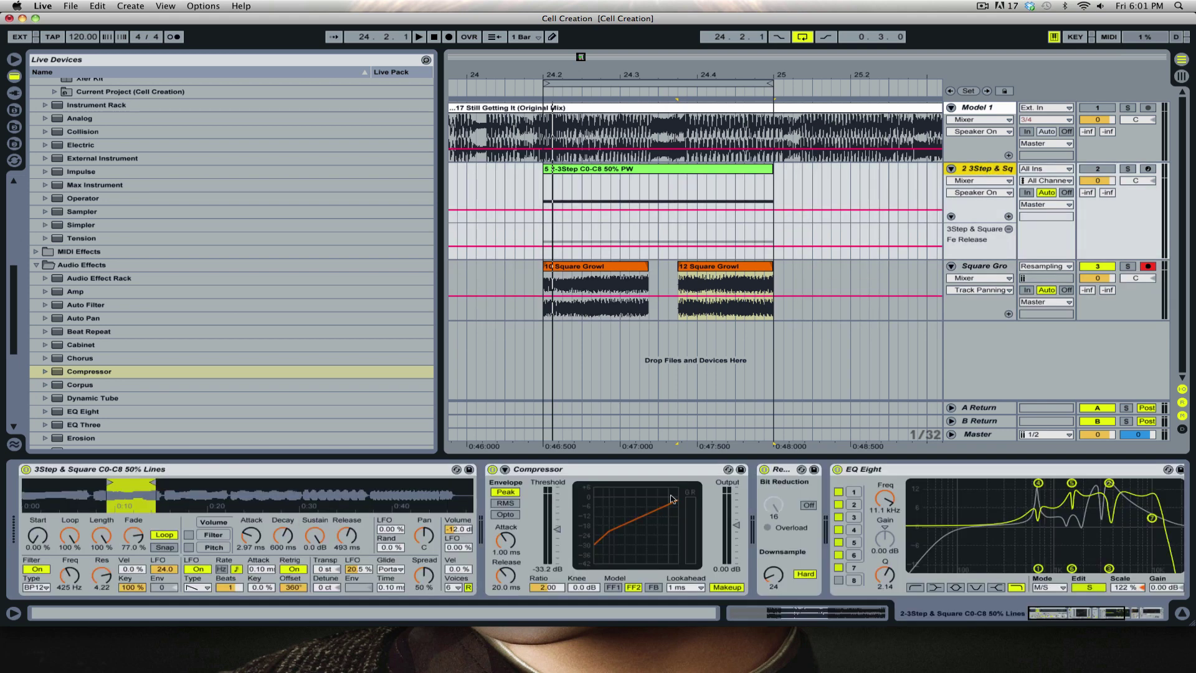
left_click_drag(1078, 618, 1090, 616)
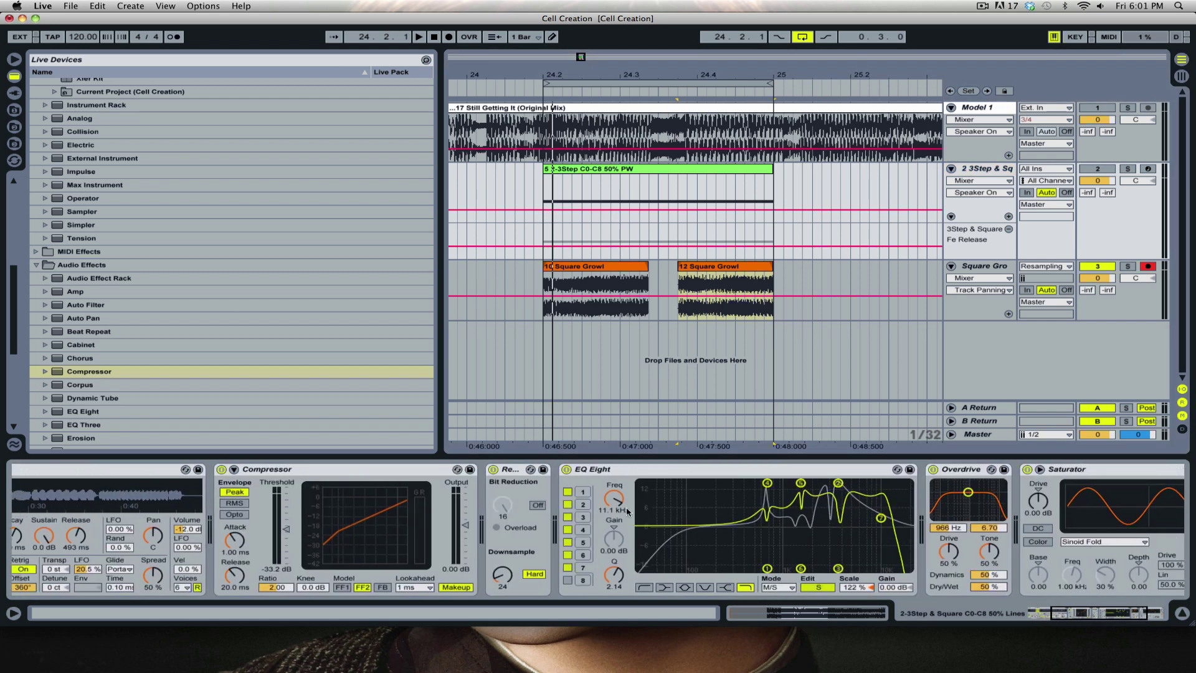
left_click_drag(1138, 620, 1089, 606)
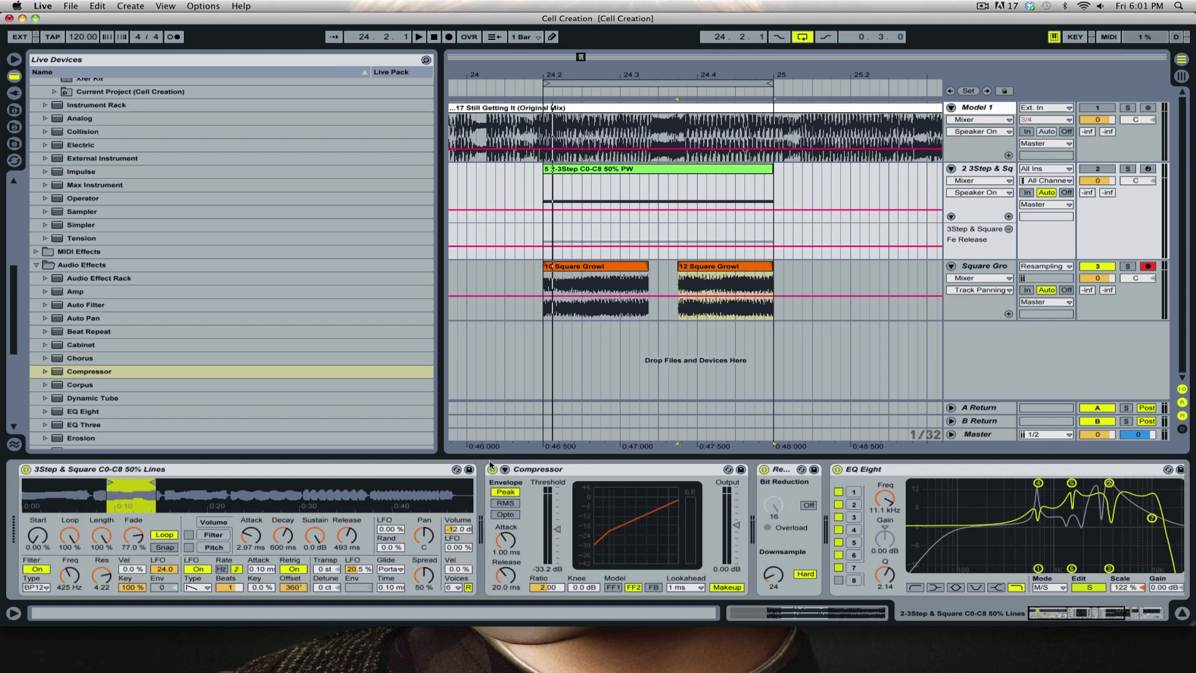
left_click(779, 582)
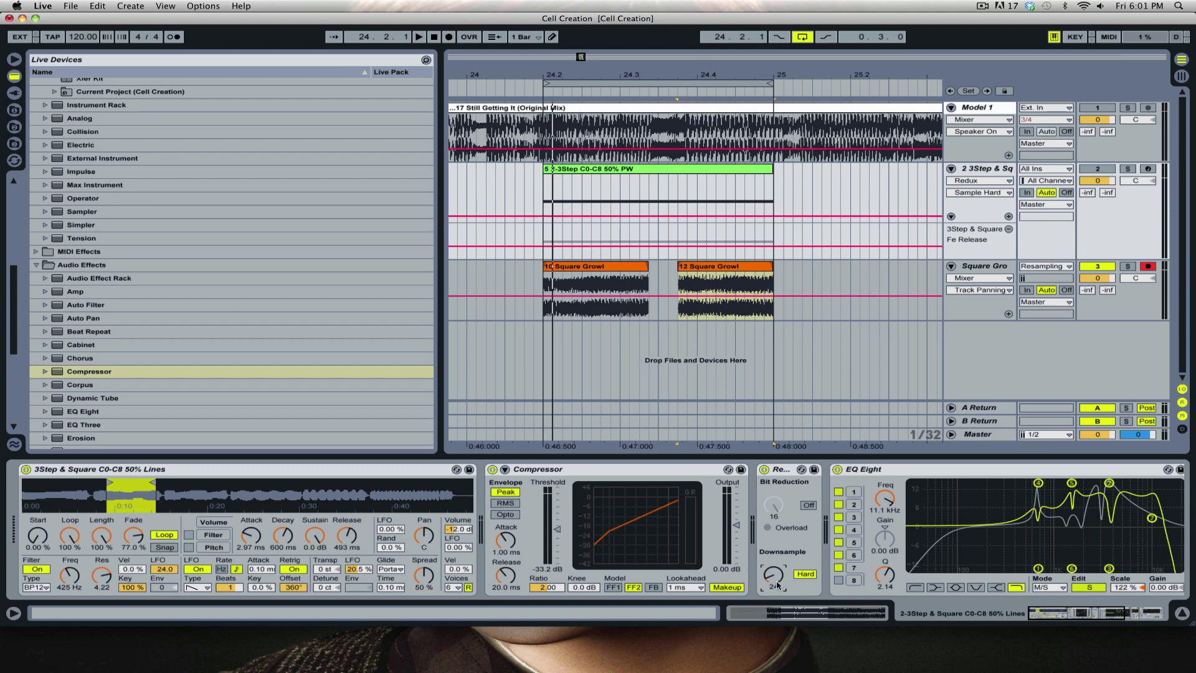
left_click(100, 578)
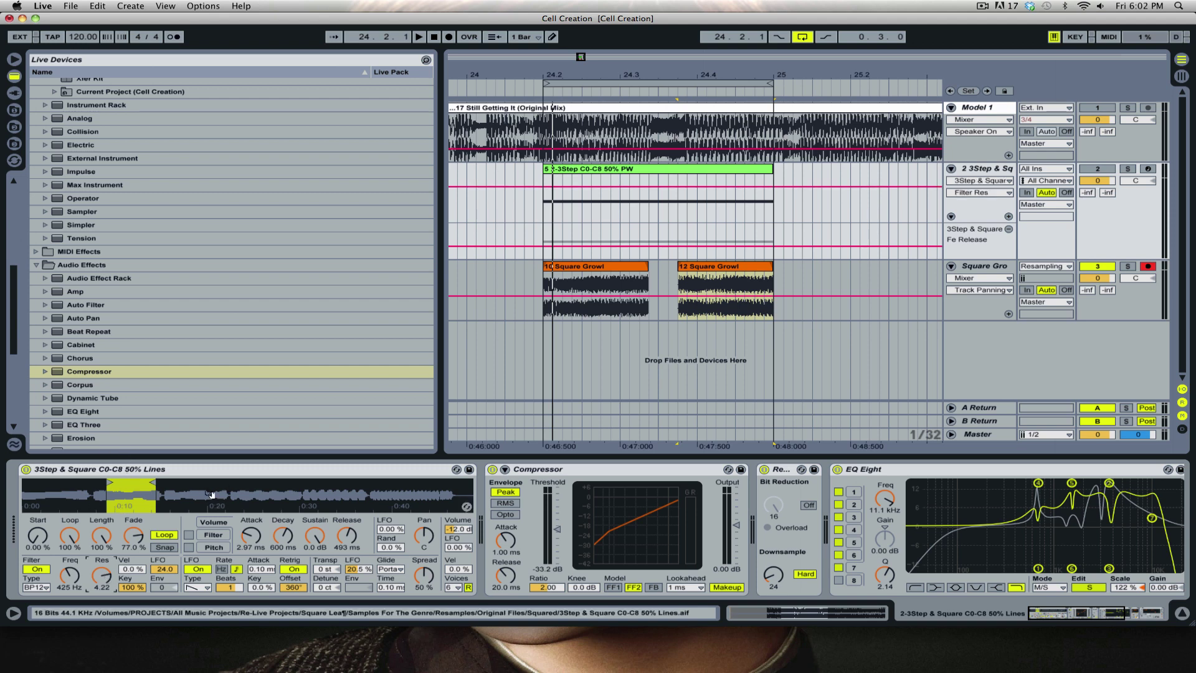
Solo and record-arm the 3Step & Square track, and compare its sound with Redux switched off and on.
left_click(1129, 169)
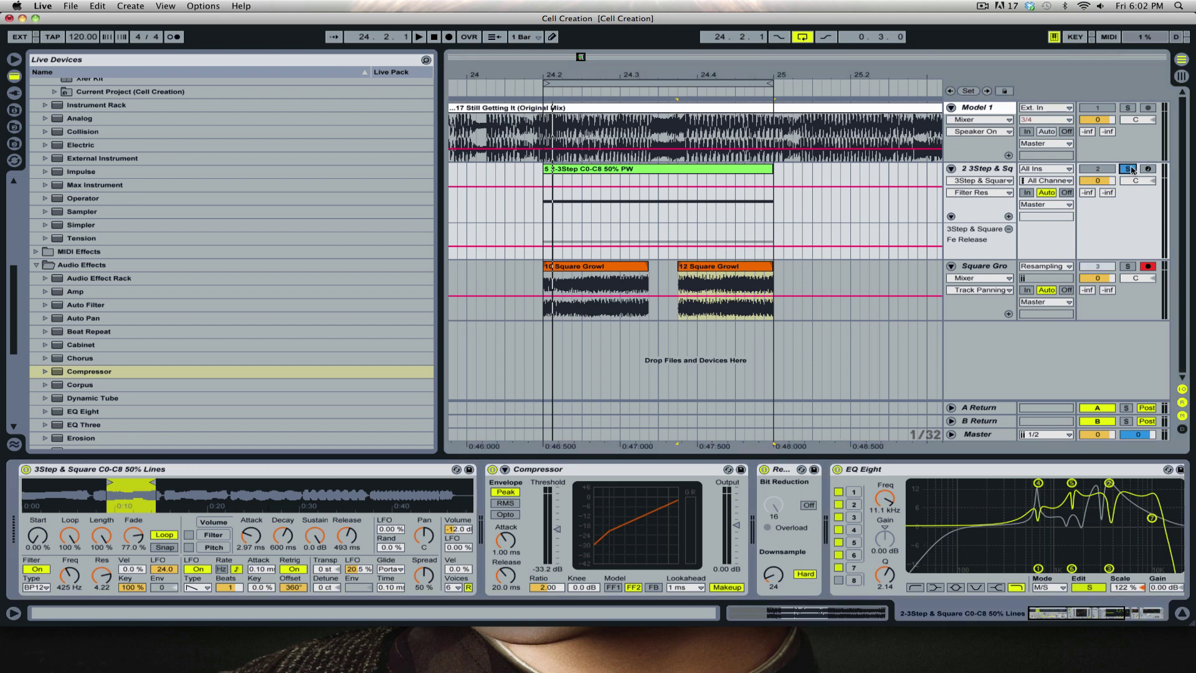
left_click(1148, 169)
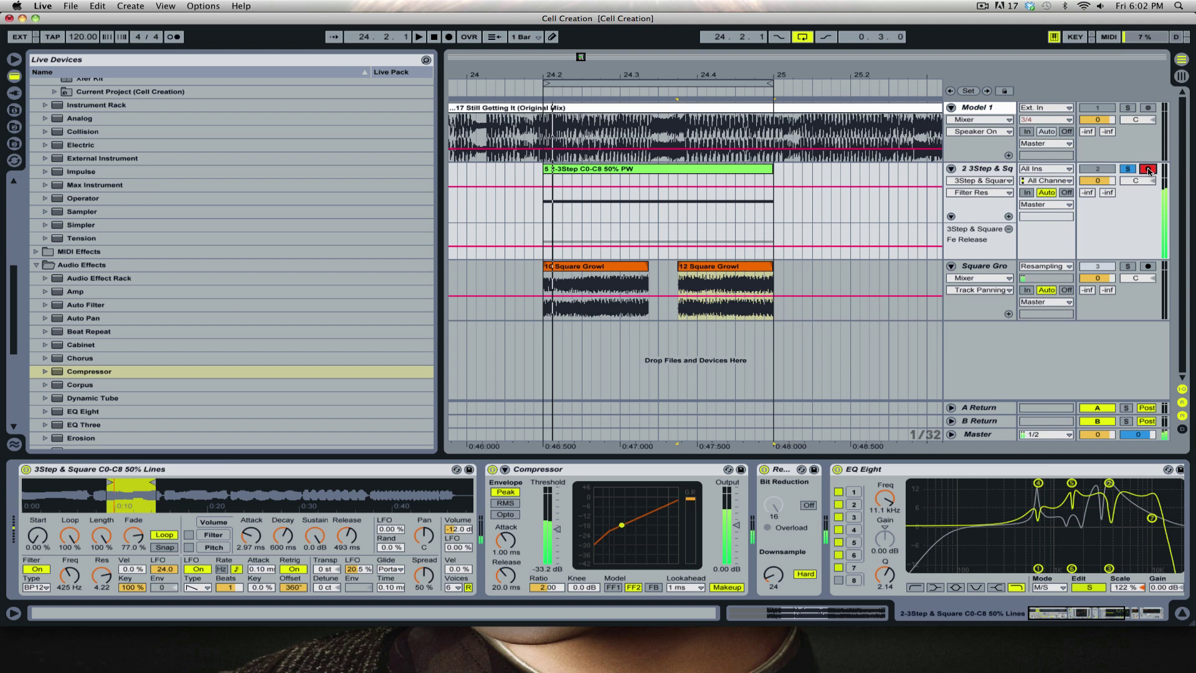
left_click(764, 470)
left_click(763, 470)
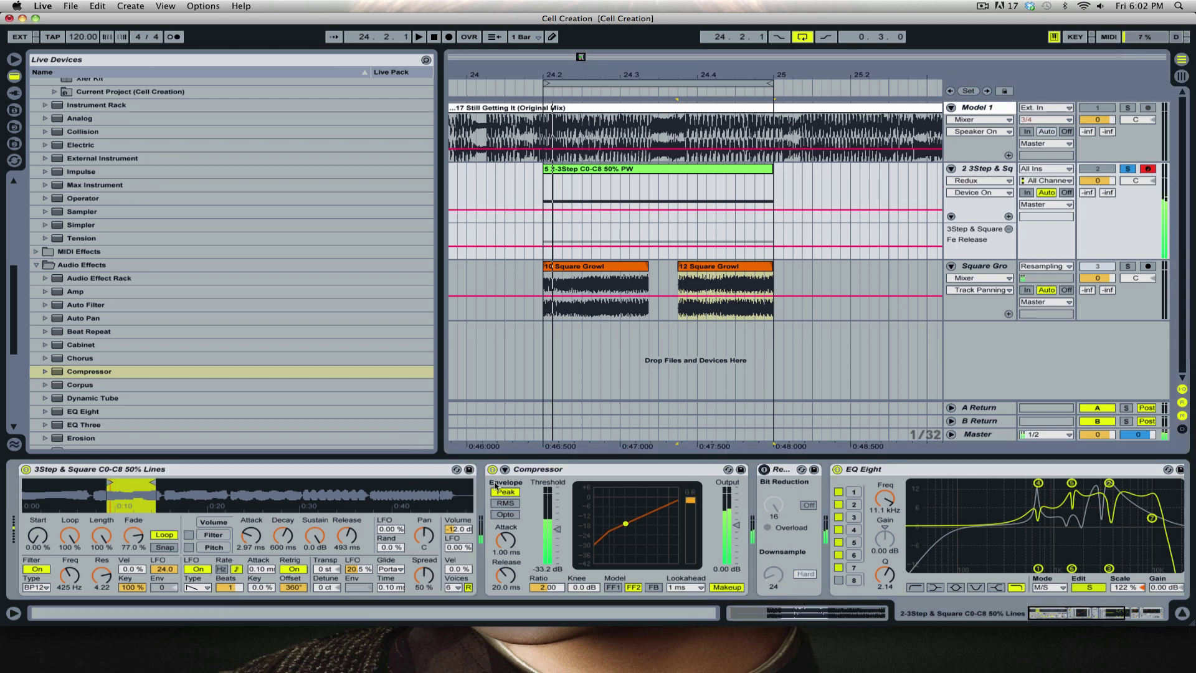
left_click(765, 470)
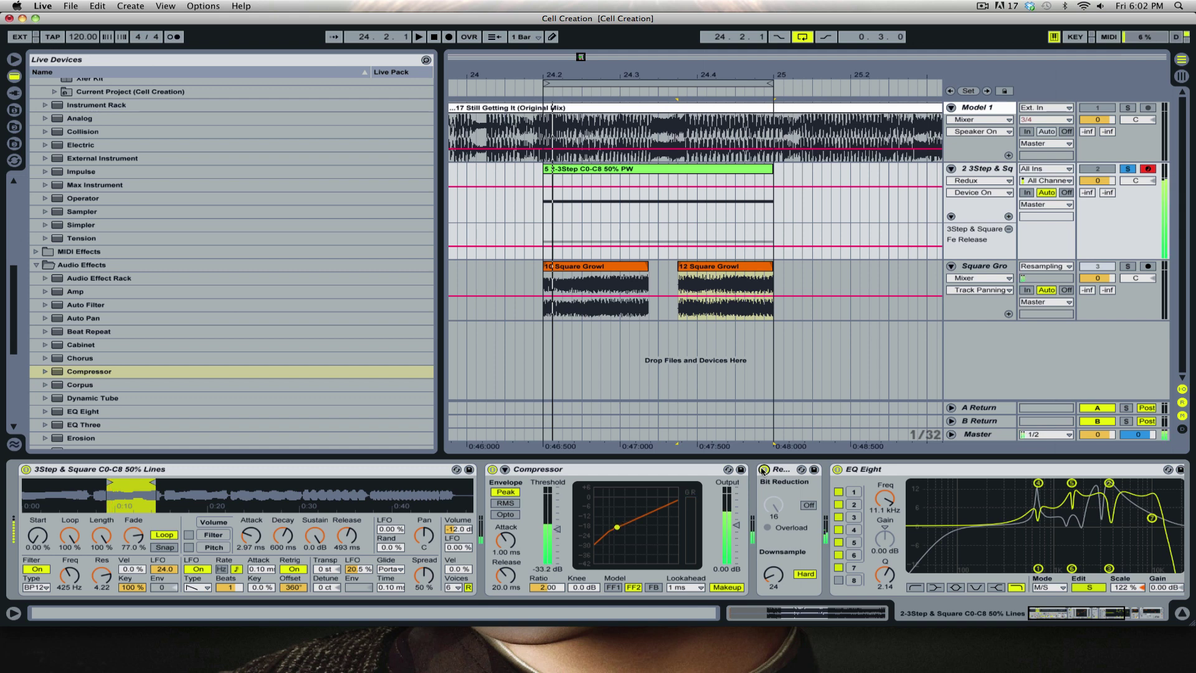
Audition different LFO sync rates on the 3Step & Square sampler during playback, ending at 1/16, and stop playback.
key("space")
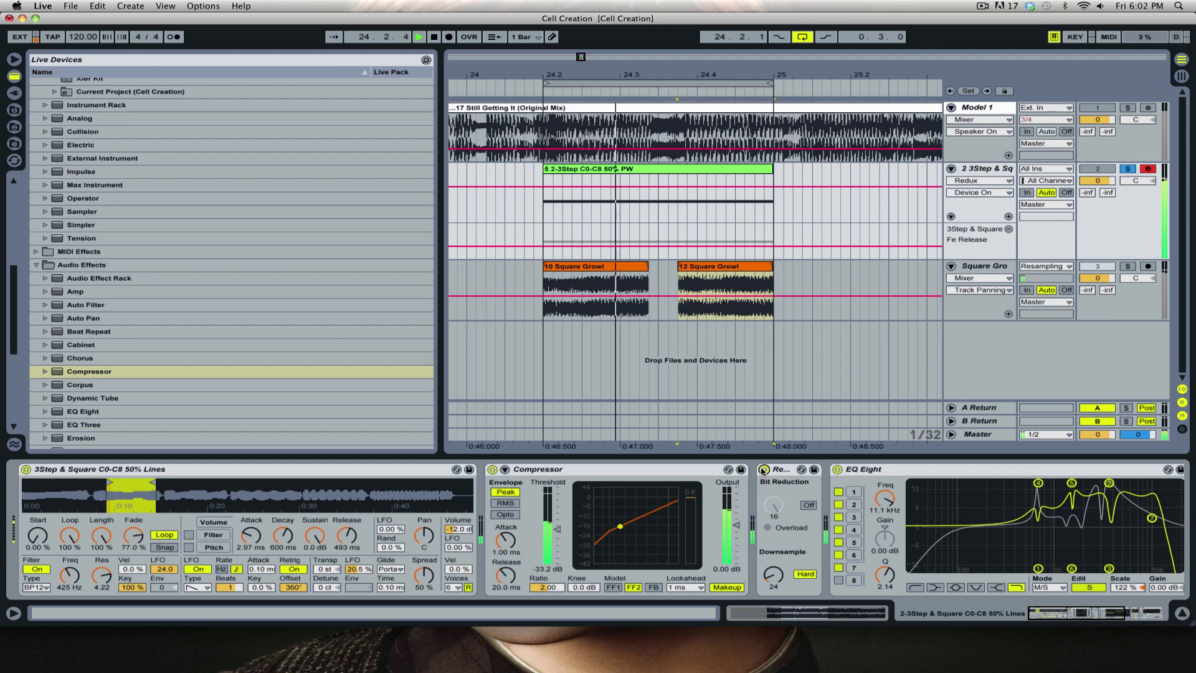
left_click(227, 588)
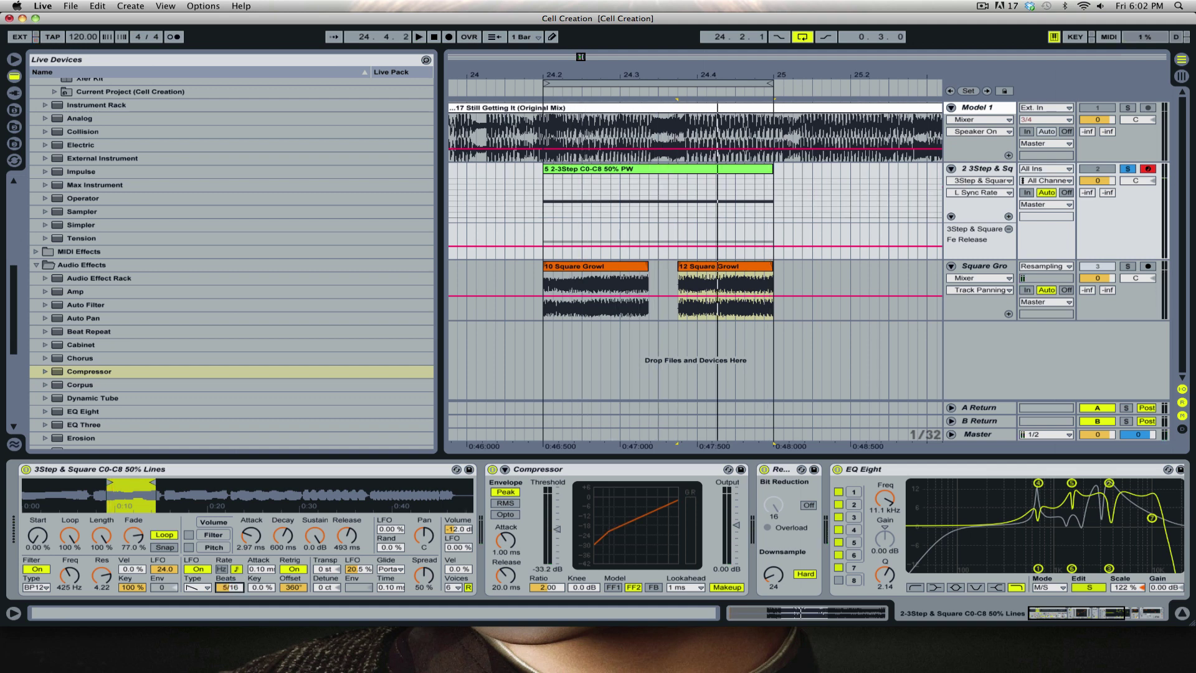
key("space")
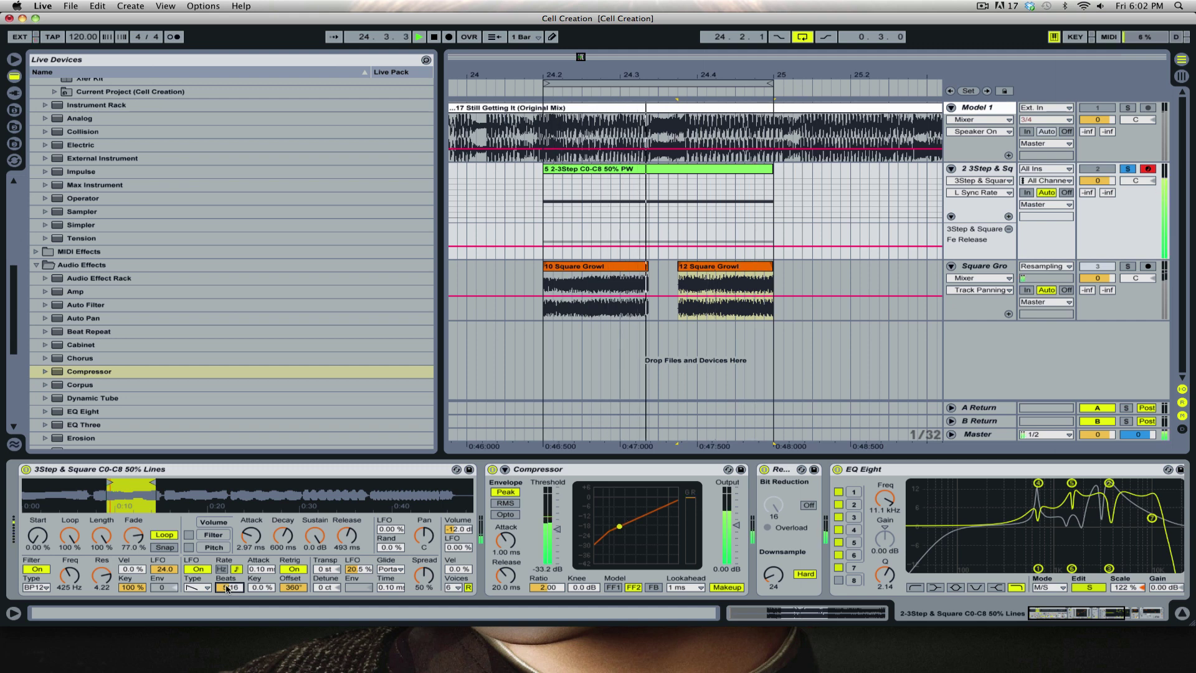
key("Up")
key("Up")
key("Up")
key("Up")
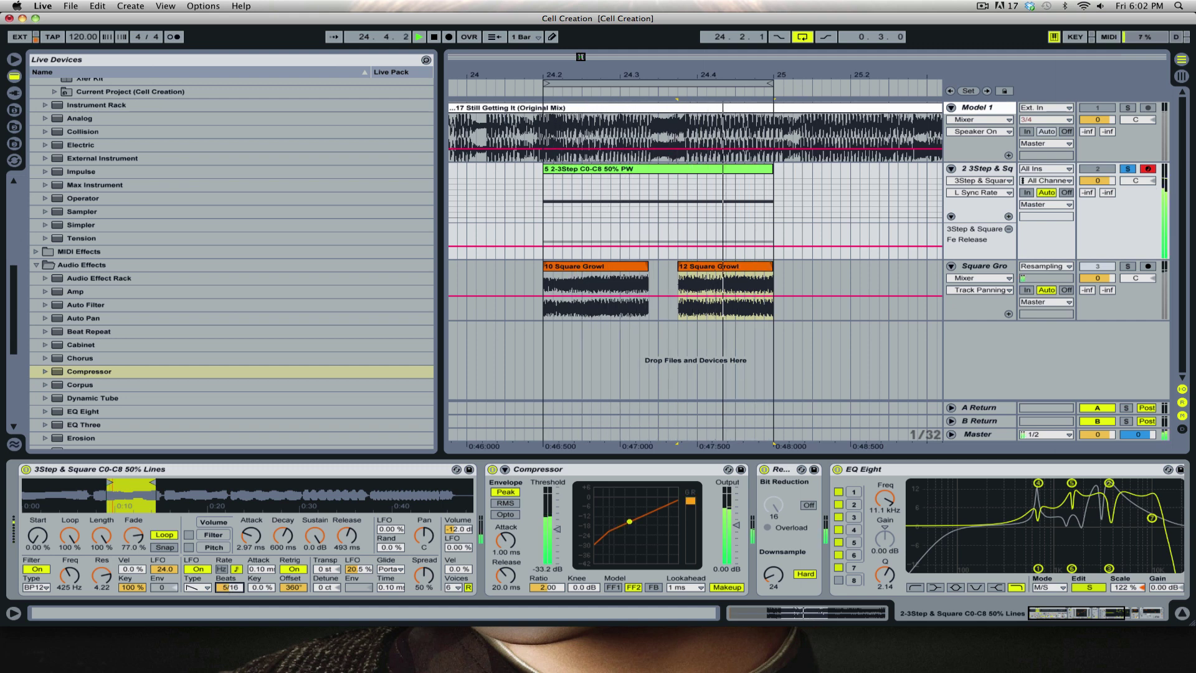
key("Down")
key("Down")
key("Down")
key("Down")
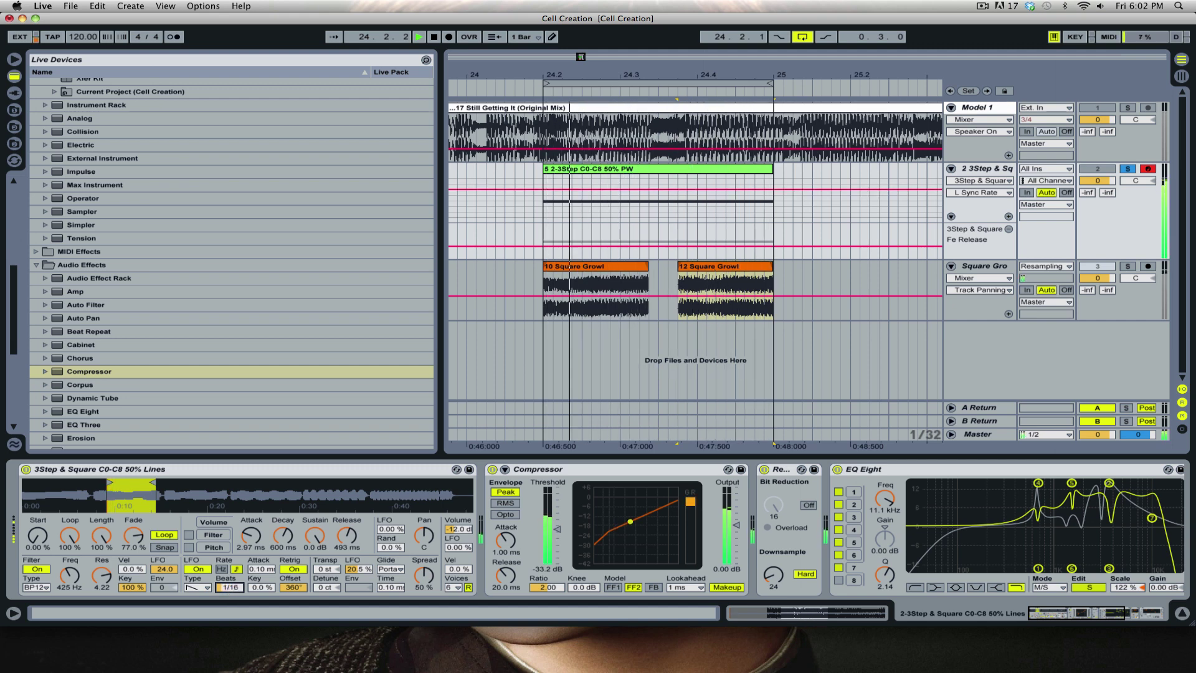
key("space")
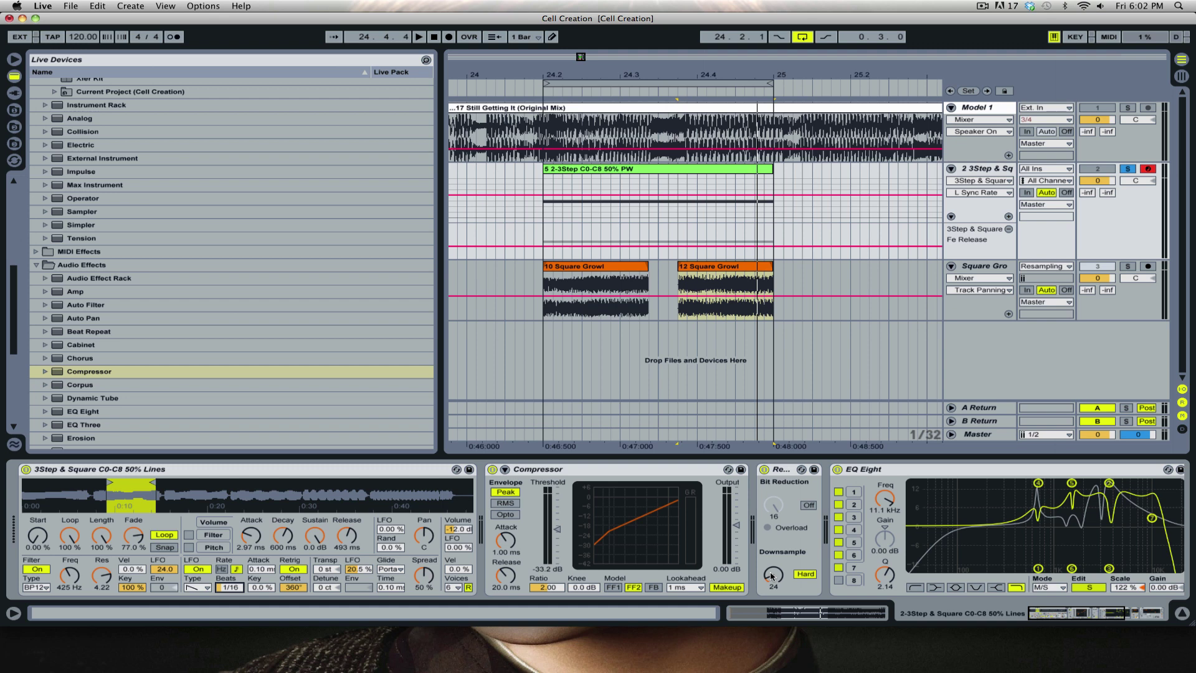
Lower the Redux downsampling to 12, then raise it back to 22 and slightly further.
left_click_drag(771, 576, 772, 597)
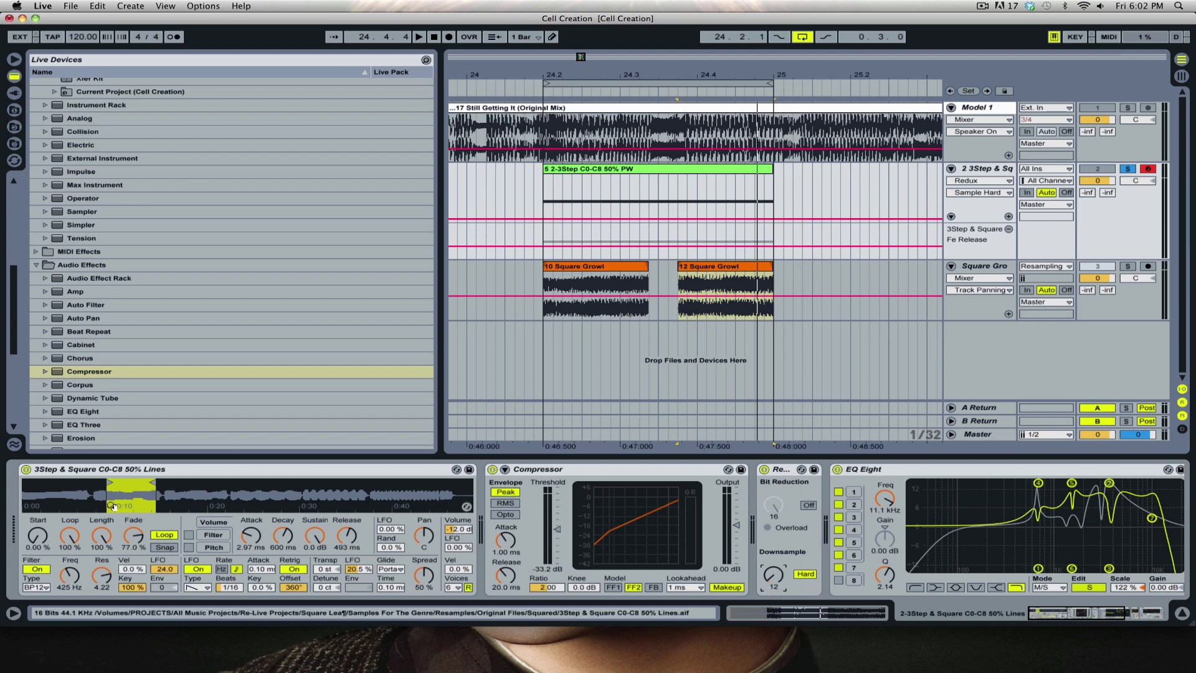
left_click(117, 501)
left_click_drag(774, 574, 773, 561)
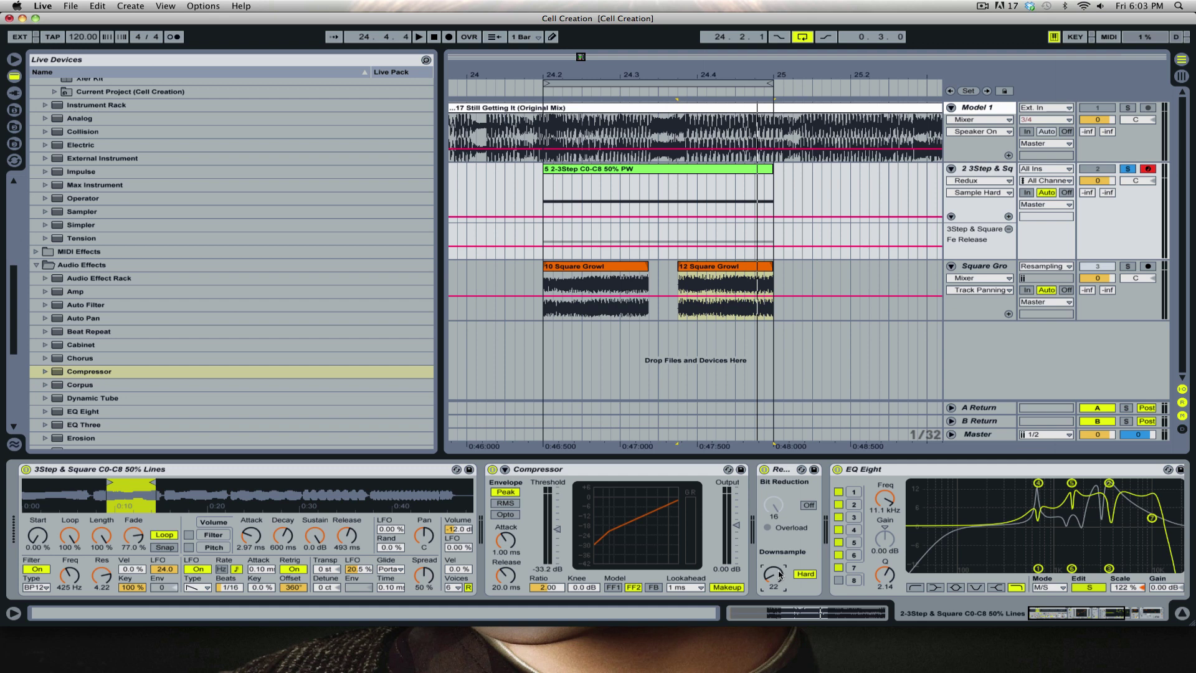
left_click_drag(779, 576, 779, 566)
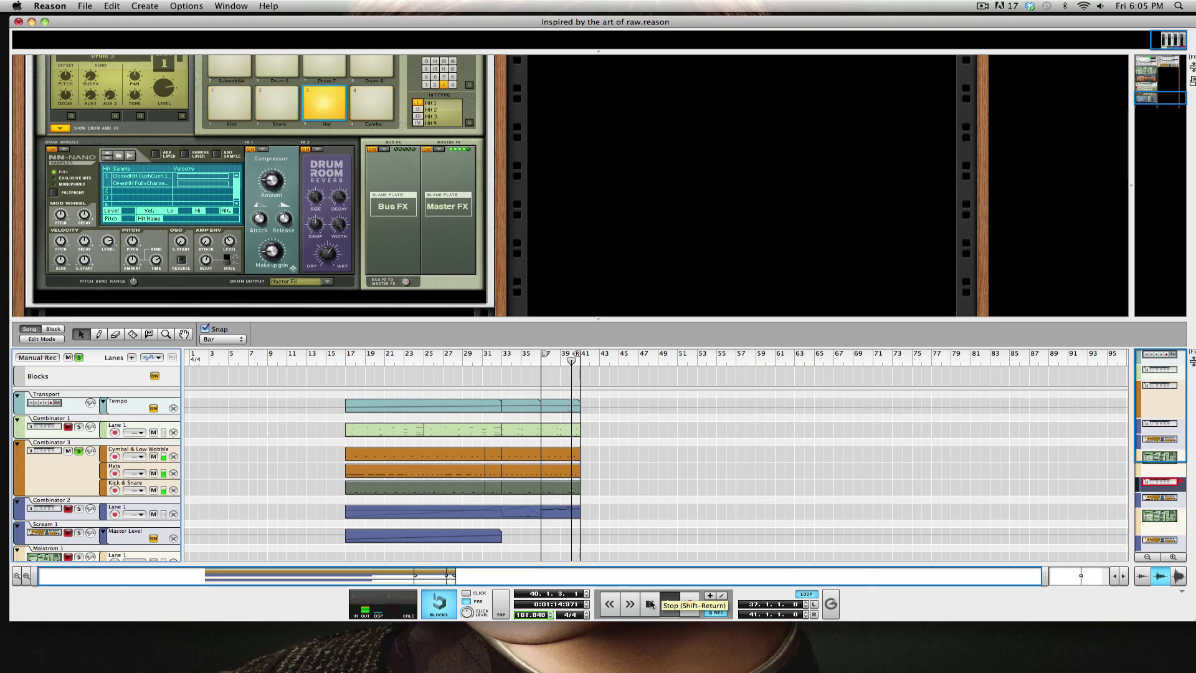
Switch to Reason, stop playback and add a Line 6 Bass Amp after the Kong drum device.
left_click(650, 603)
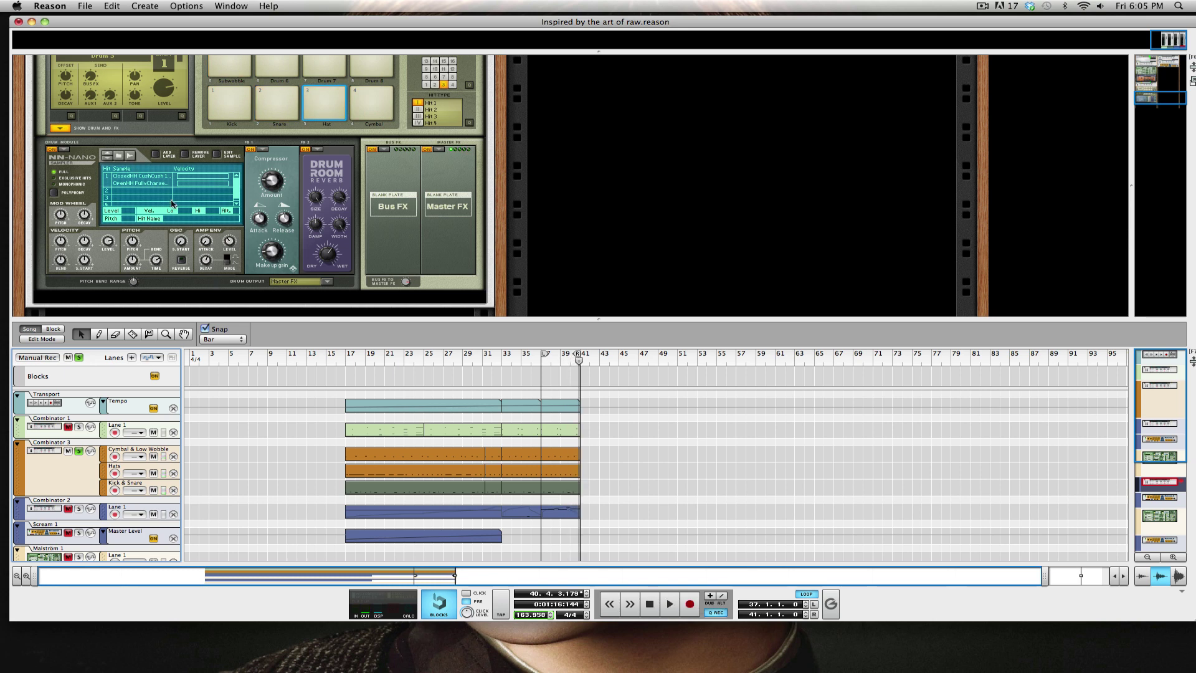
right_click(200, 279)
mouse_move(321, 350)
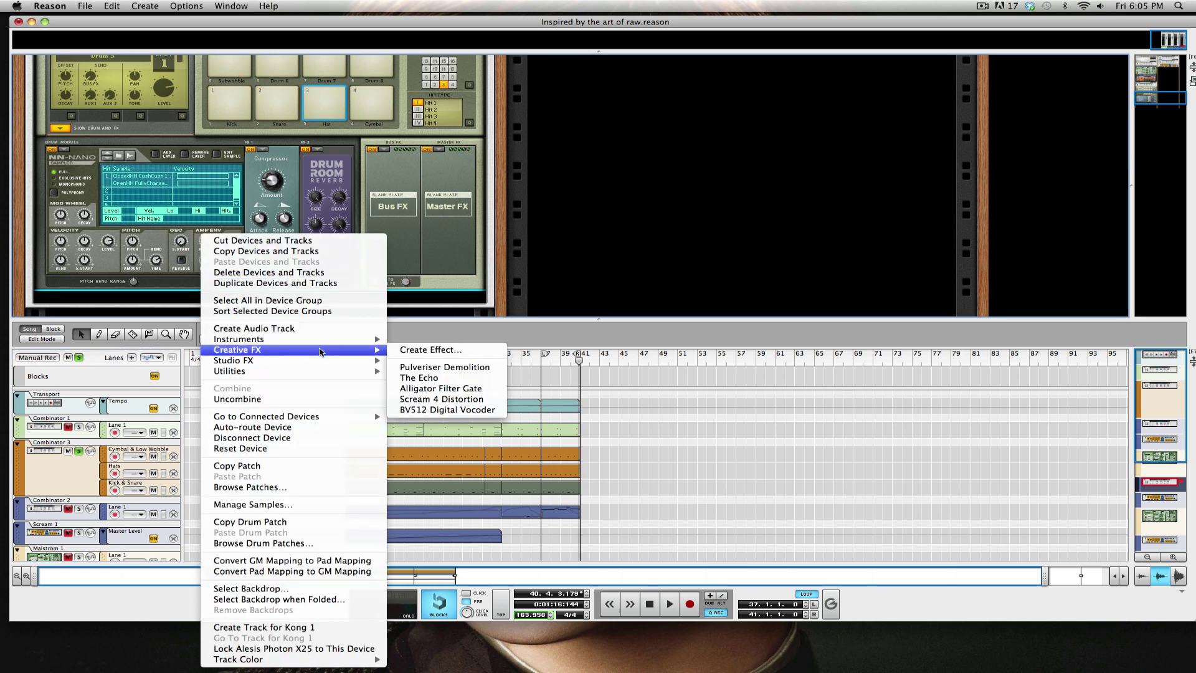
mouse_move(359, 363)
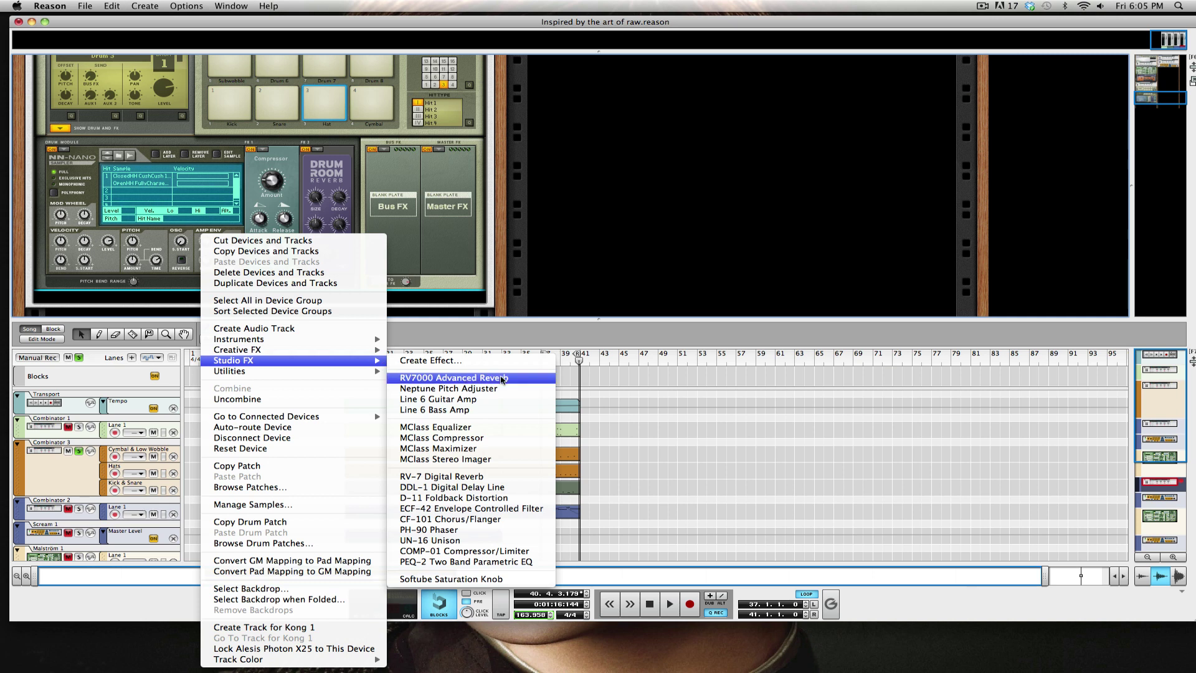
left_click(492, 414)
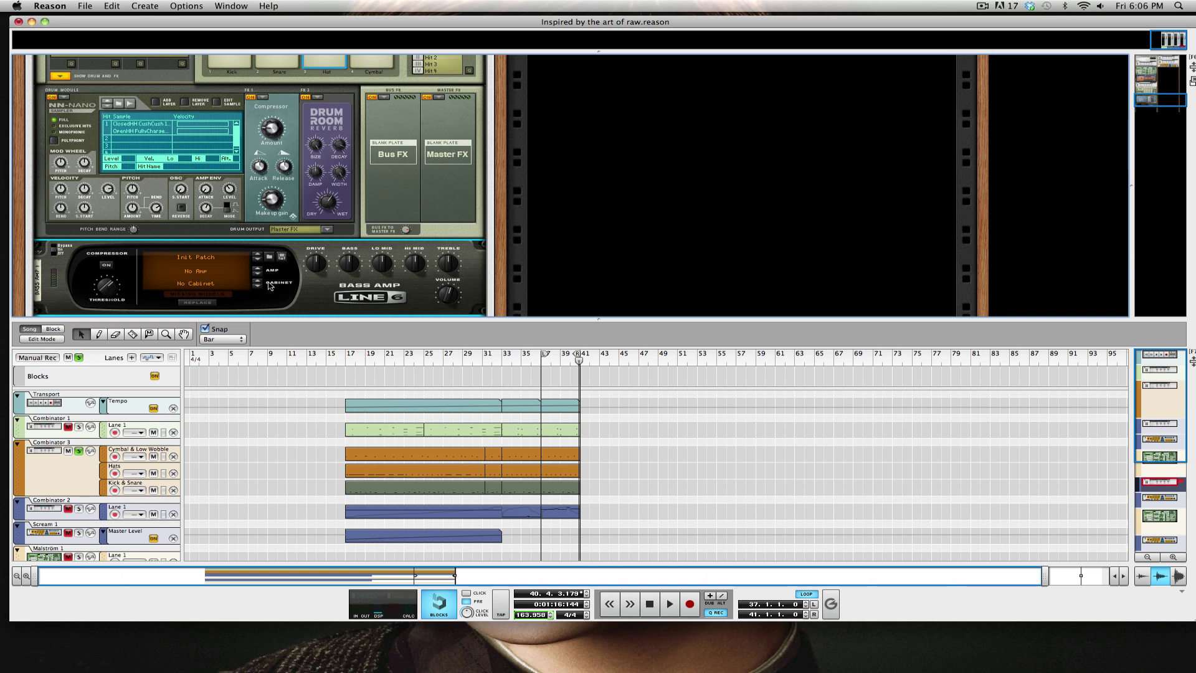
Play the loop to compare the sound with the Line 6 Bass Amp bypassed and on, and save the song.
mouse_move(448, 295)
mouse_move(109, 279)
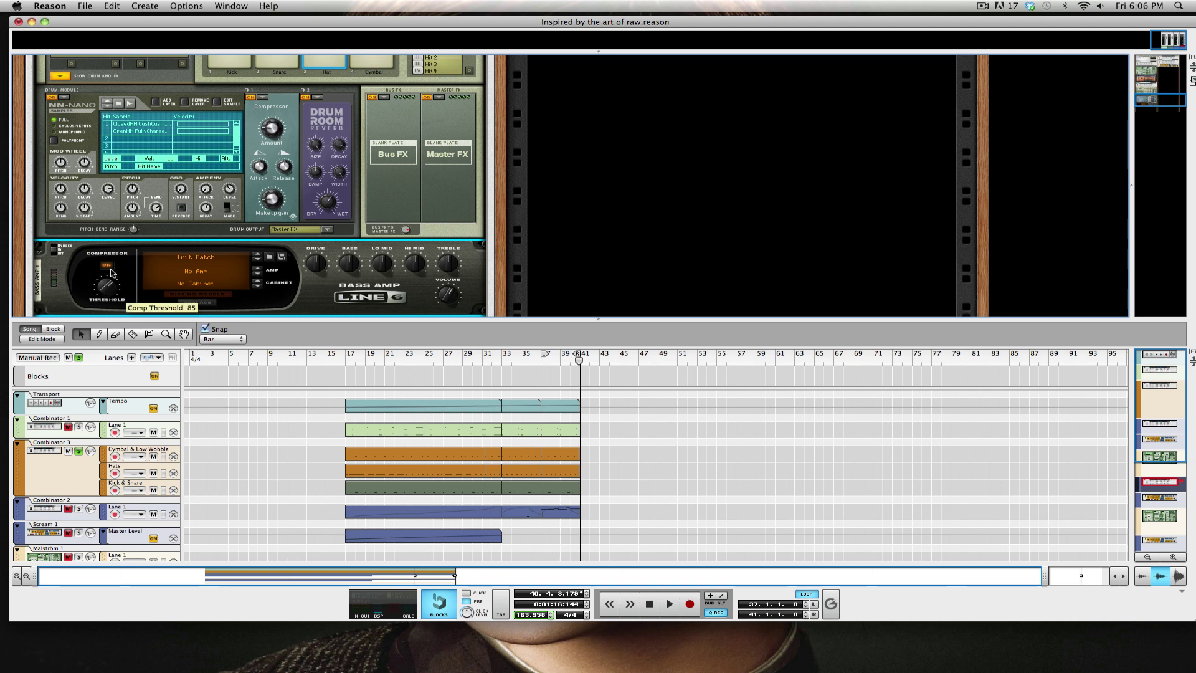
key("space")
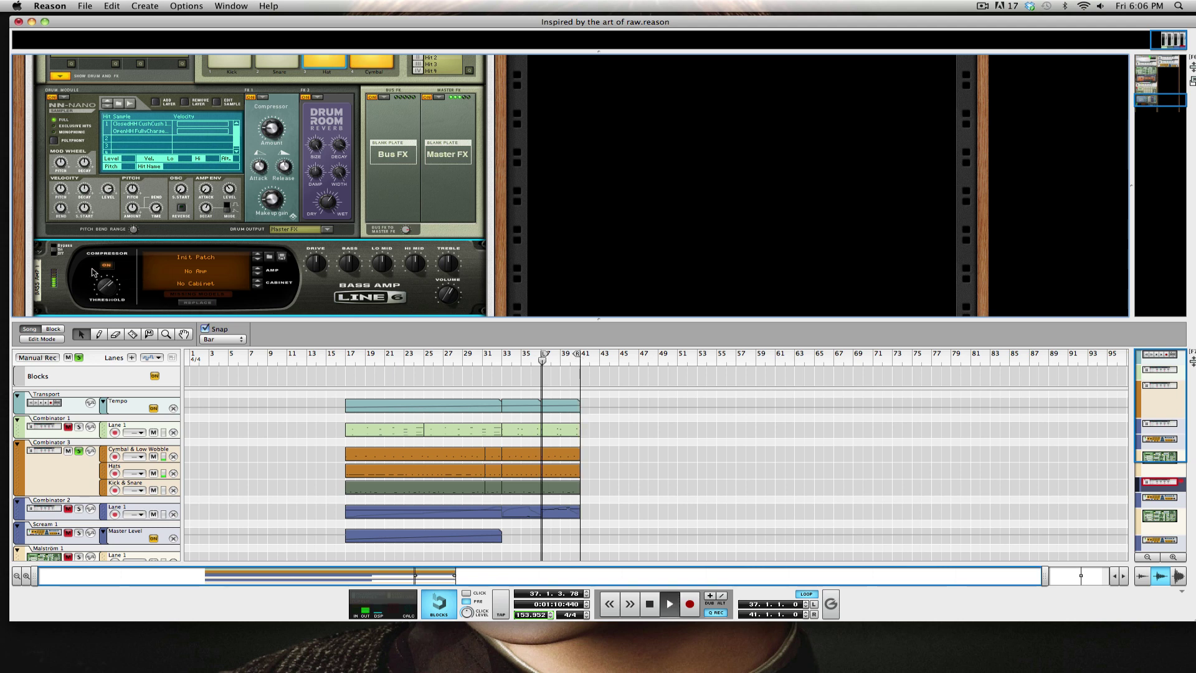
left_click(55, 249)
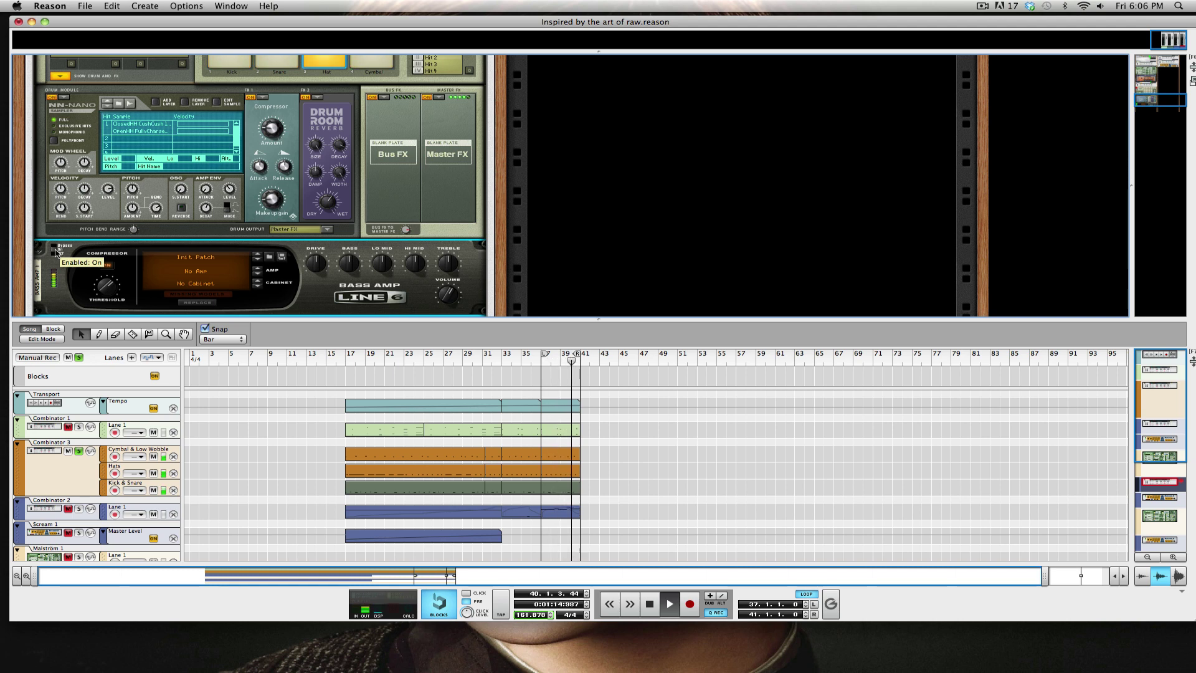
key("space")
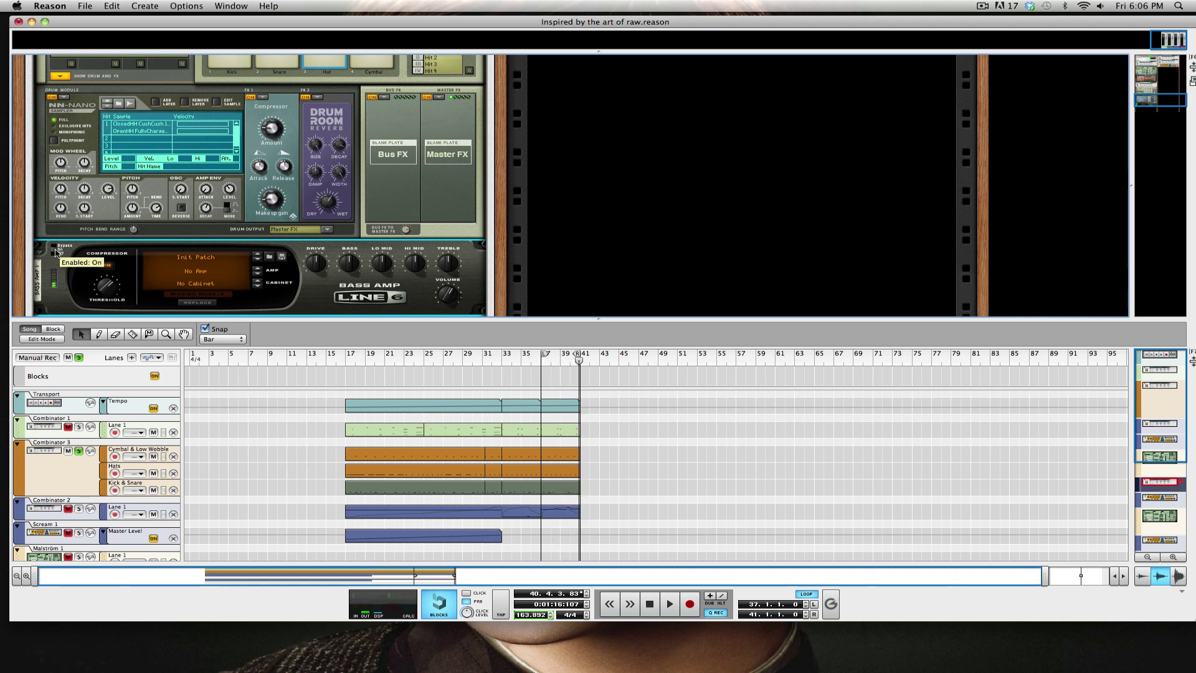
key("super+s")
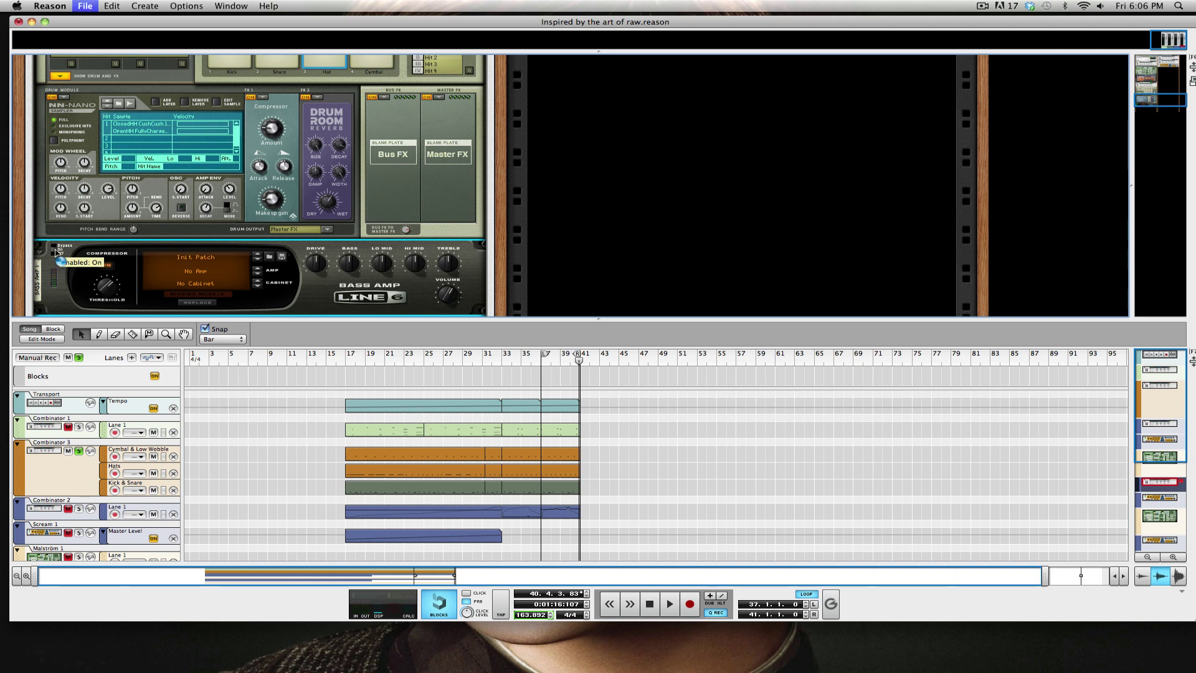
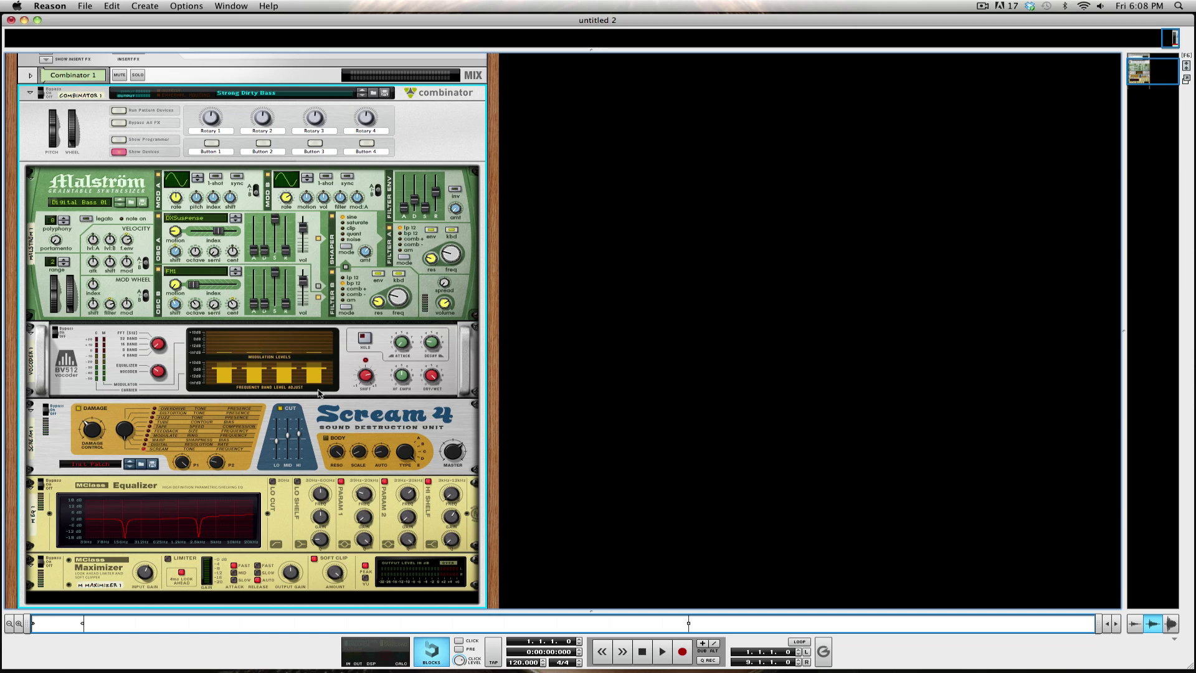
Try the BV512 vocoder's controls in the Strong Dirty Bass Combinator by lowering its Shift, and undo the change.
left_click_drag(164, 347, 155, 382)
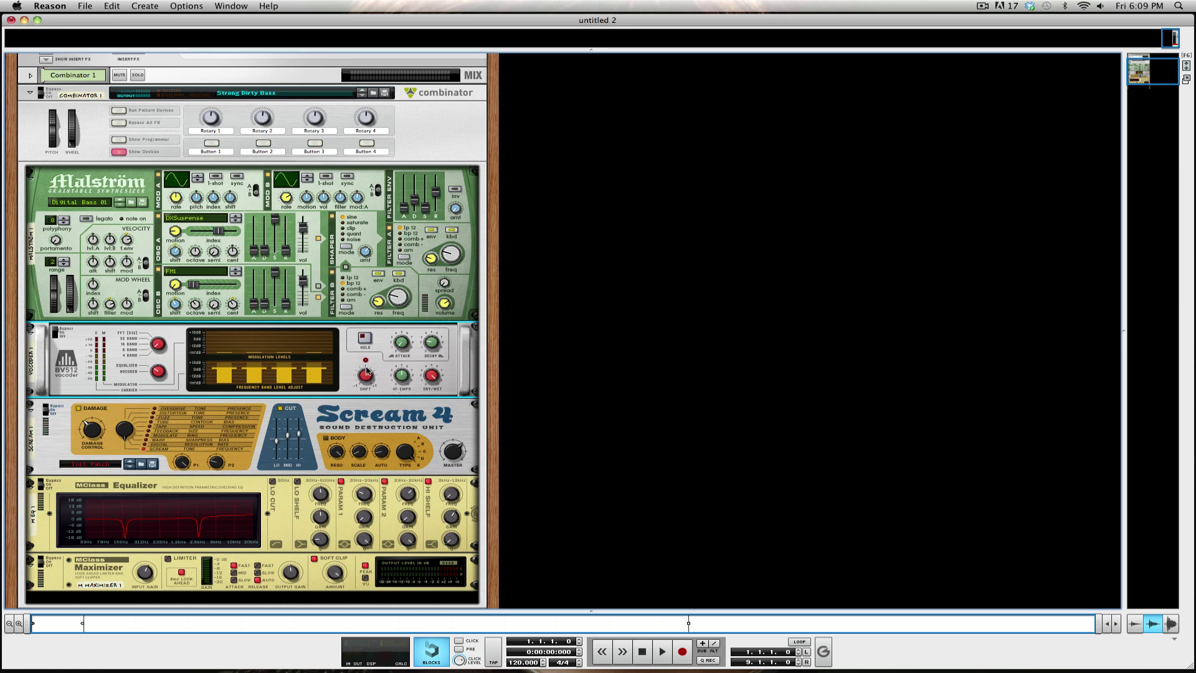
mouse_move(374, 383)
left_click_drag(368, 378, 369, 414)
key("super+z")
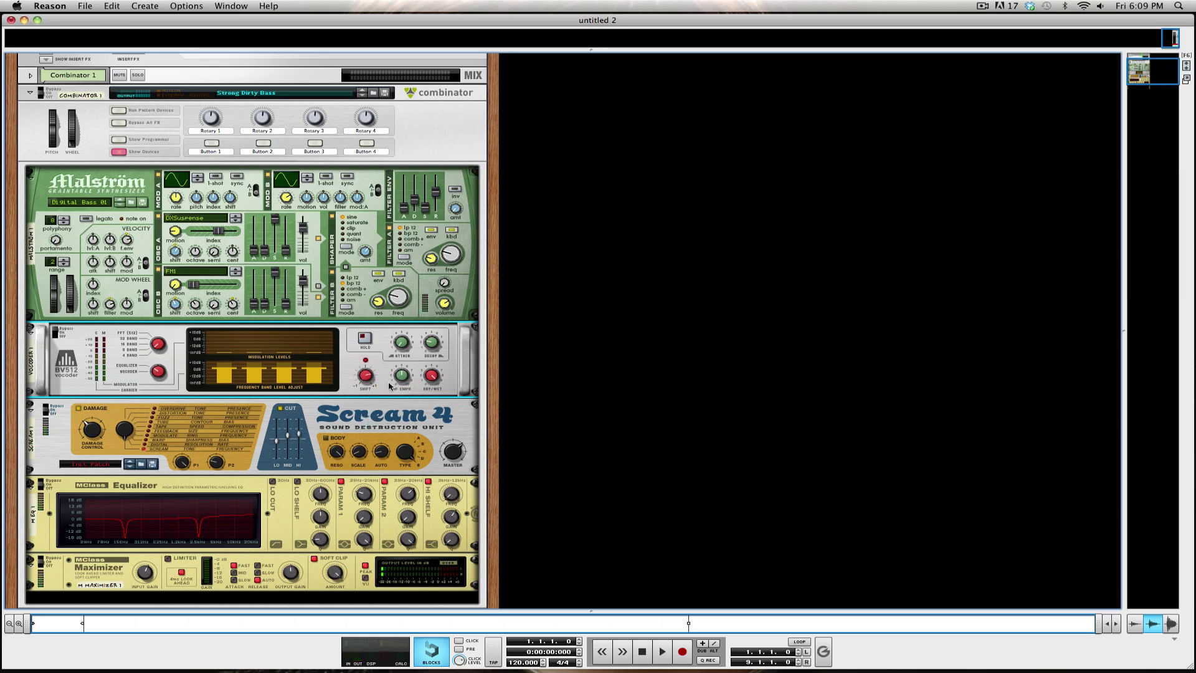
Compare the bass sound with the BV512 vocoder bypassed and on, and set its Shift to 29.
left_click(56, 333)
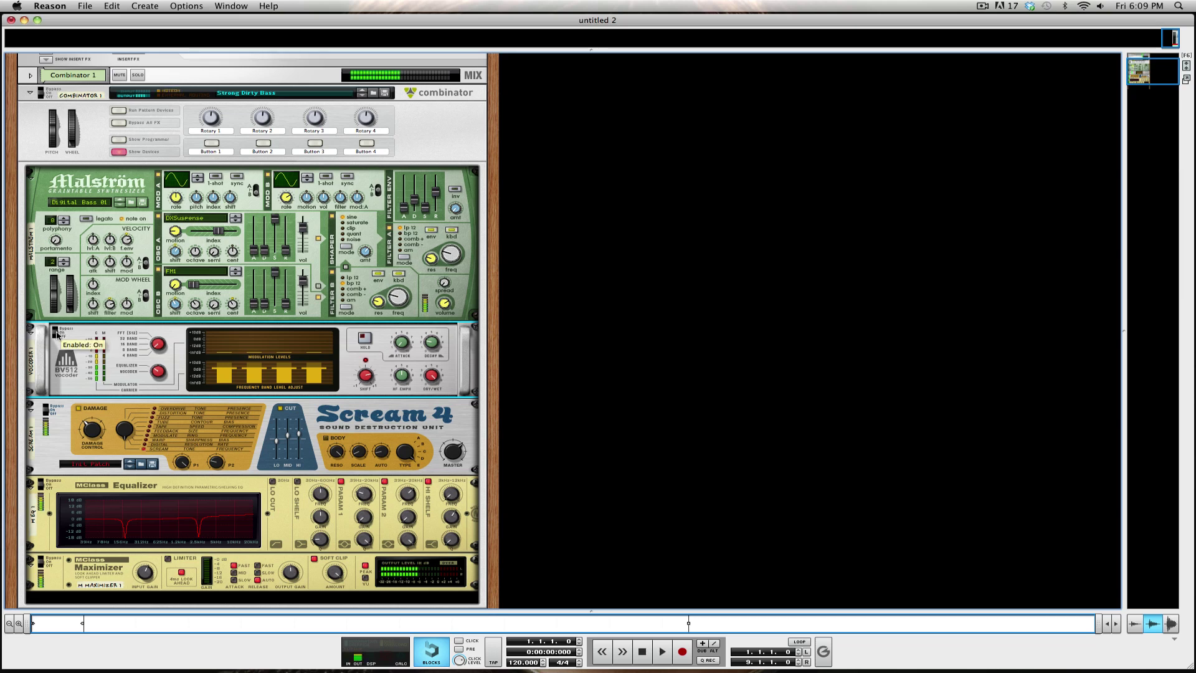
left_click(56, 333)
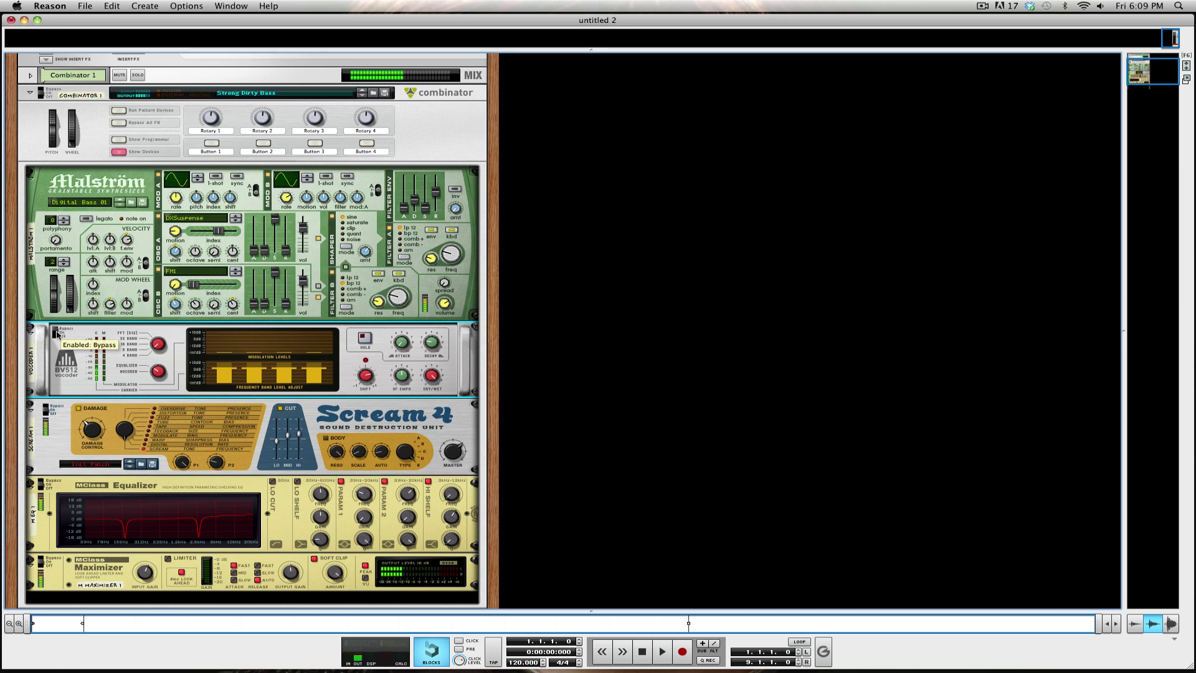
left_click(56, 332)
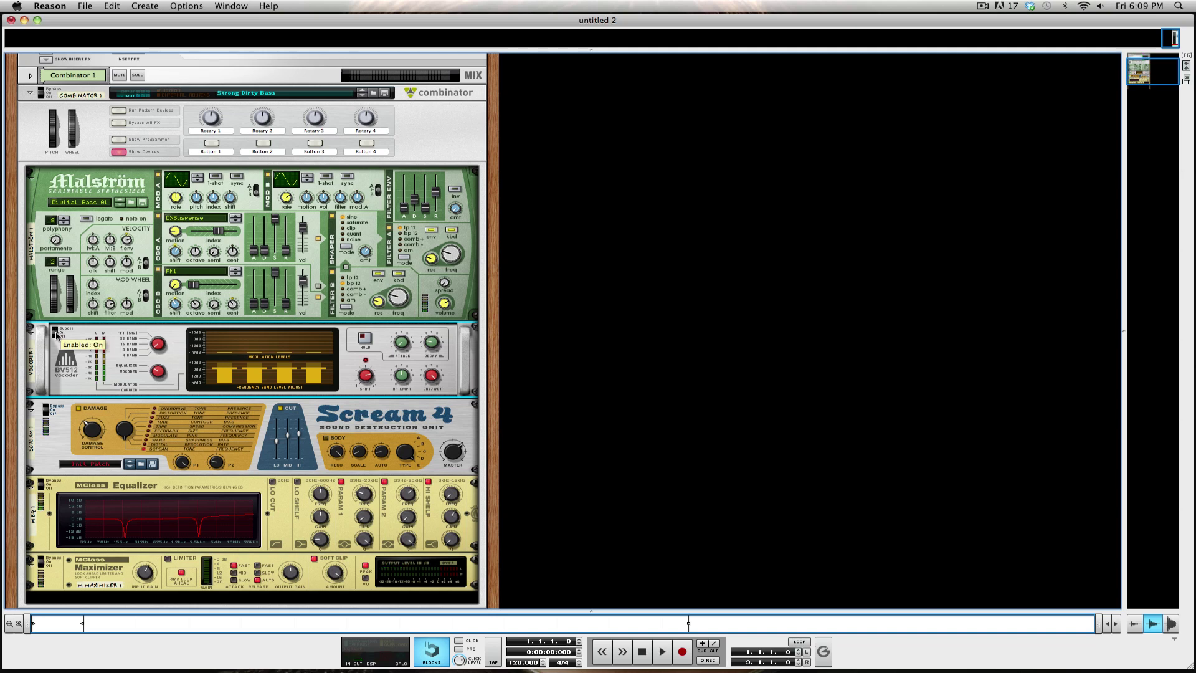
left_click(56, 330)
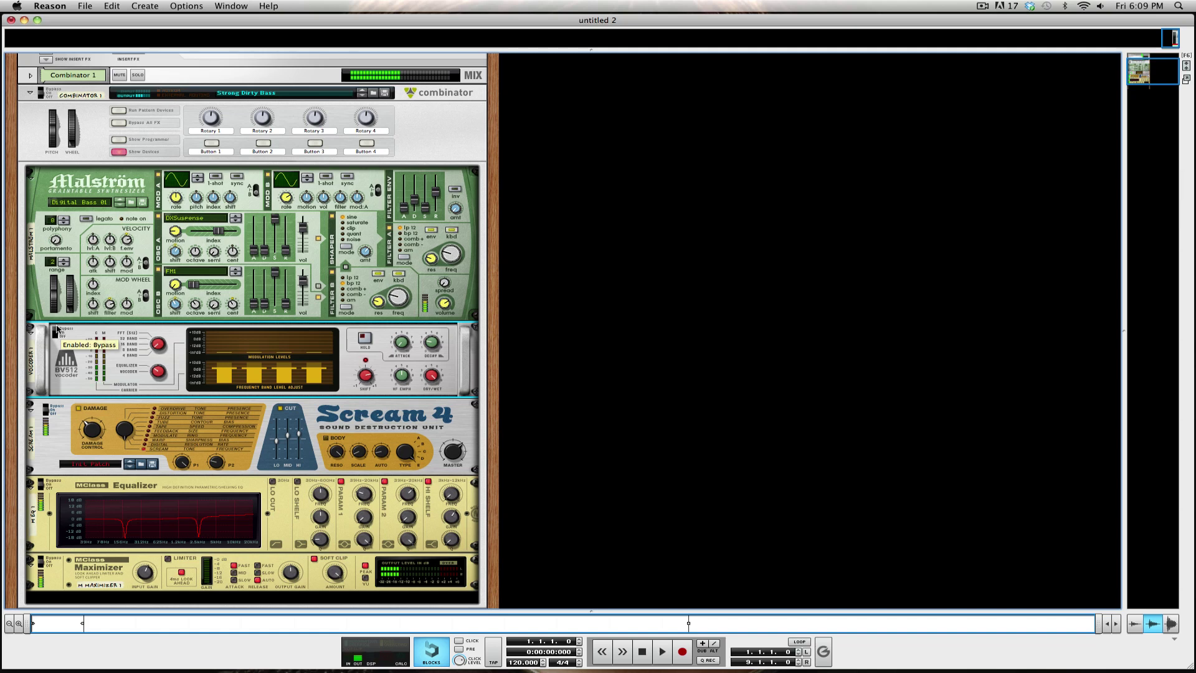
left_click(57, 333)
left_click_drag(373, 377, 376, 352)
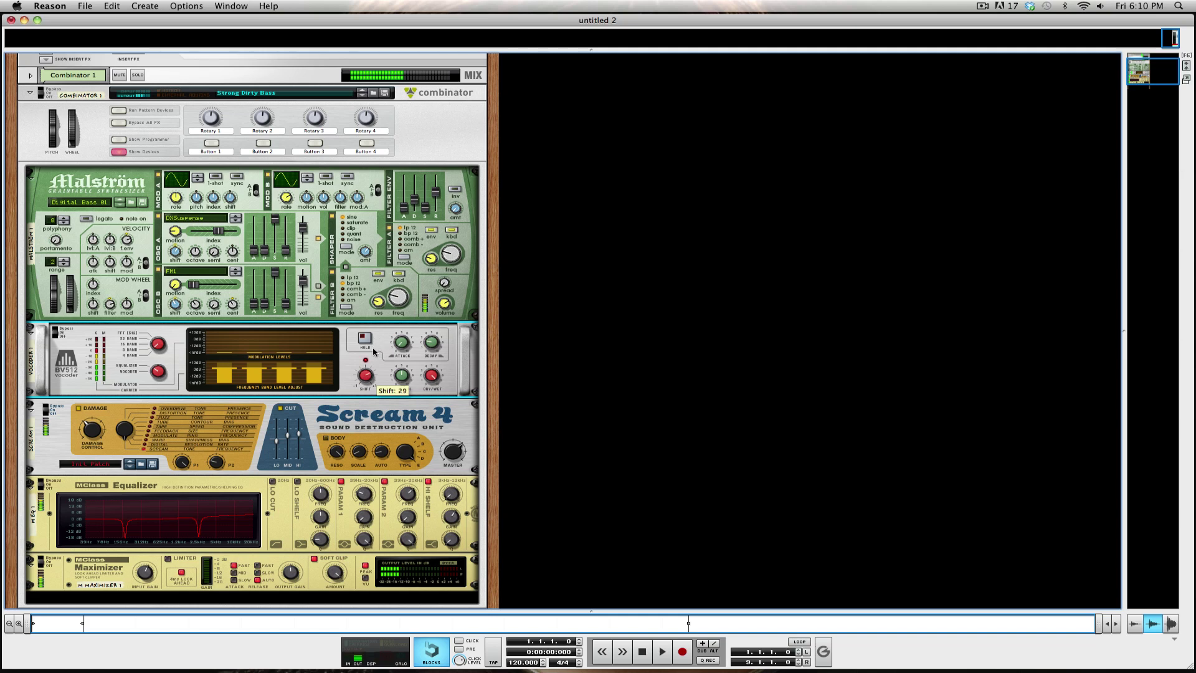
left_click(58, 331)
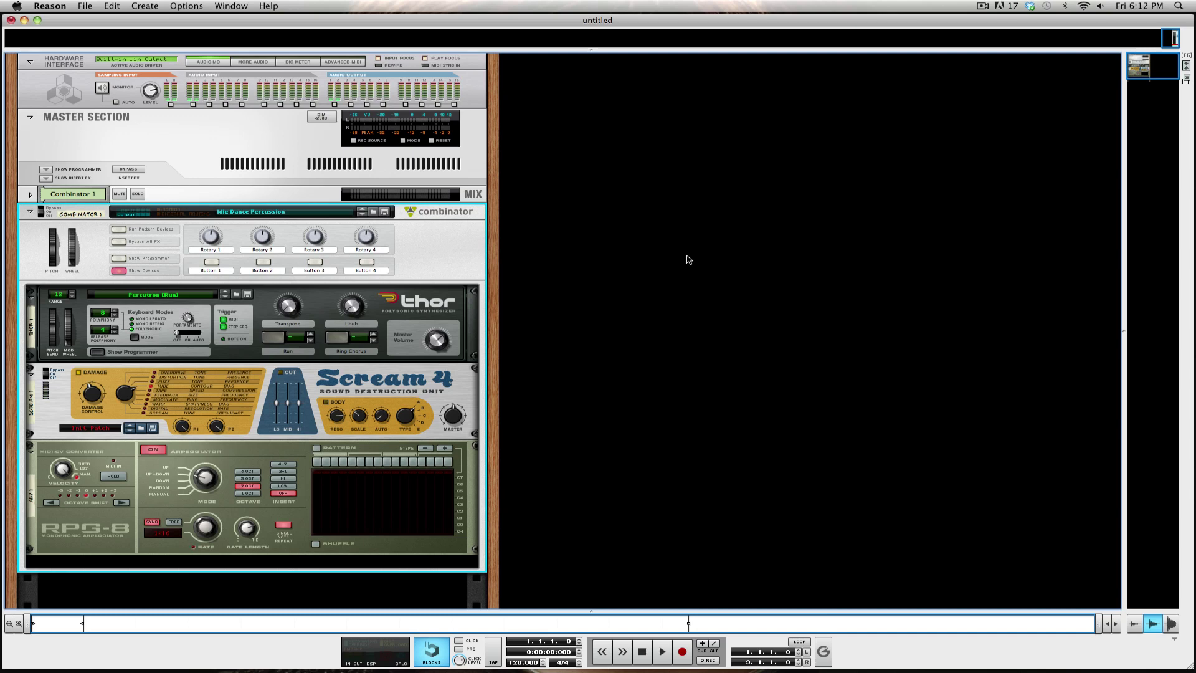
Examine the Combinator's rear cable routing, return to the rack front and select the Scream 4 and Thor devices.
key("Tab")
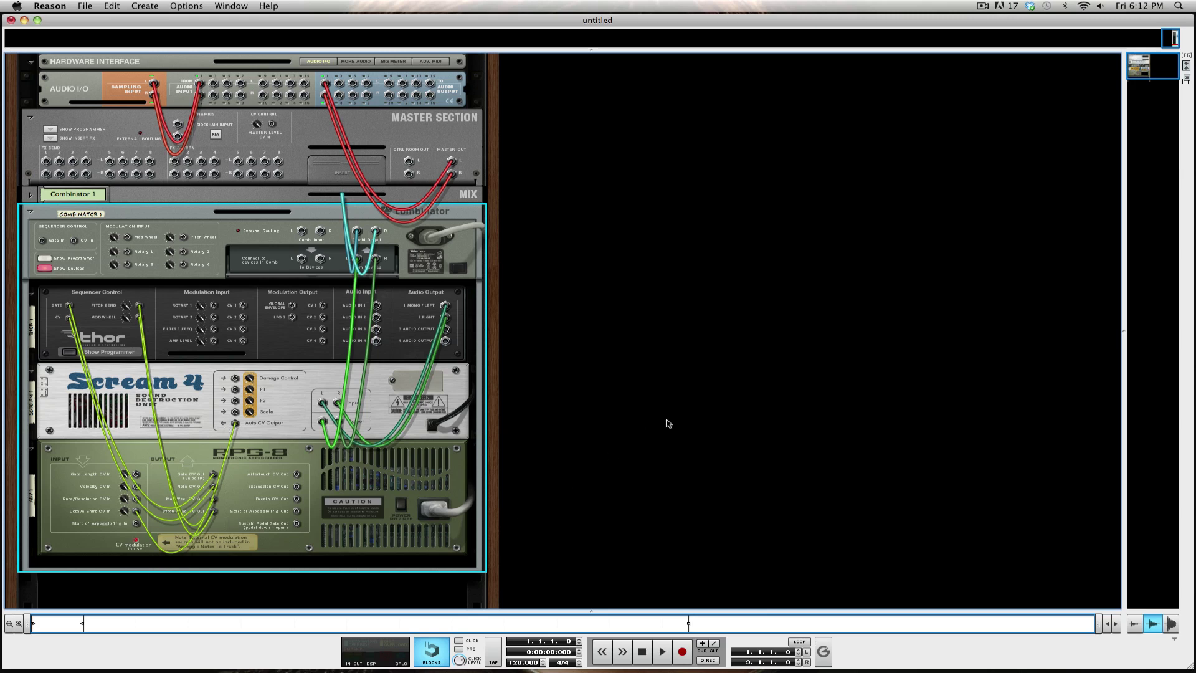
key("Tab")
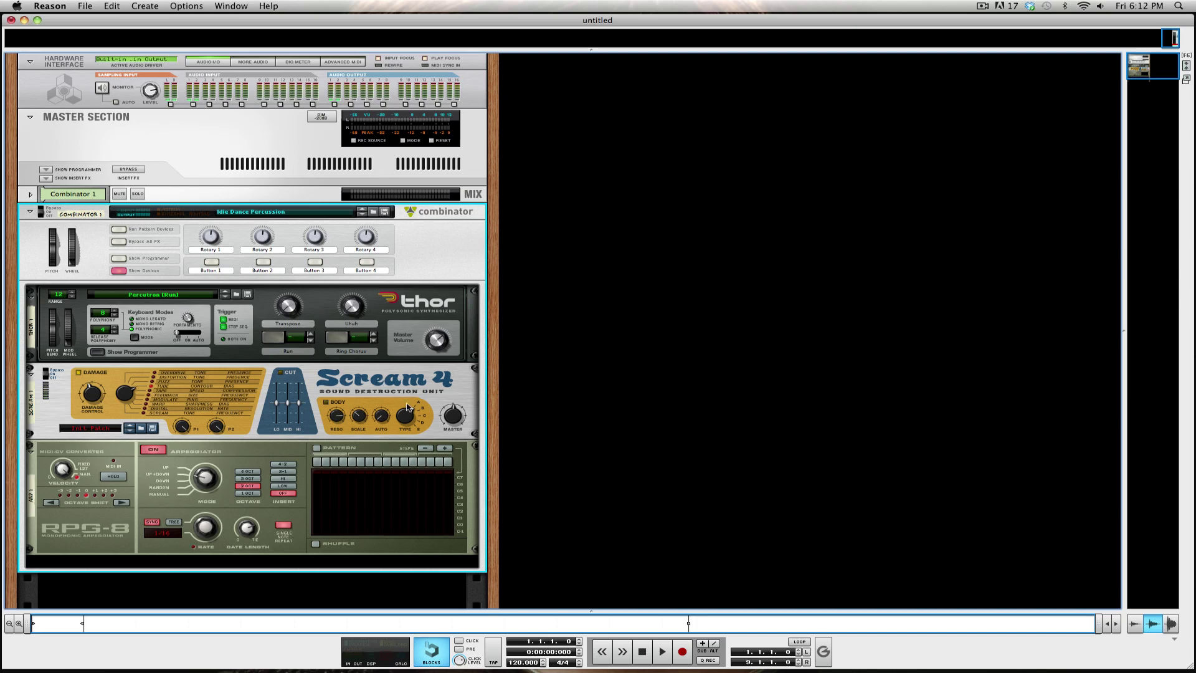
left_click(272, 430)
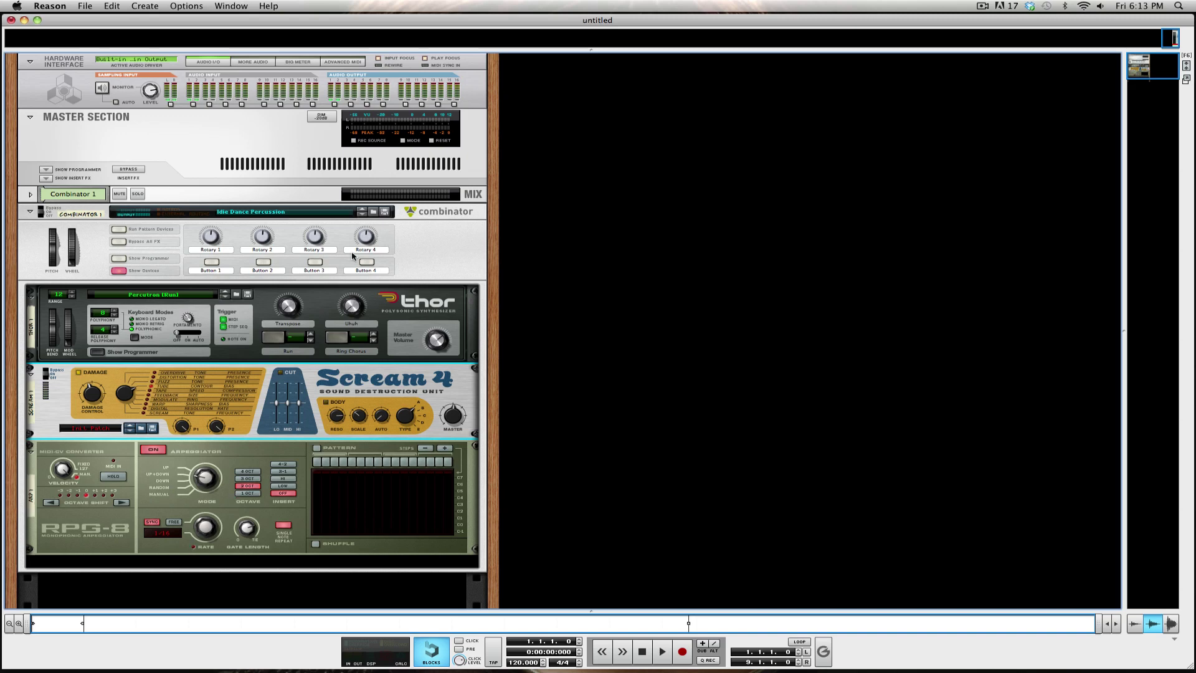
left_click(93, 357)
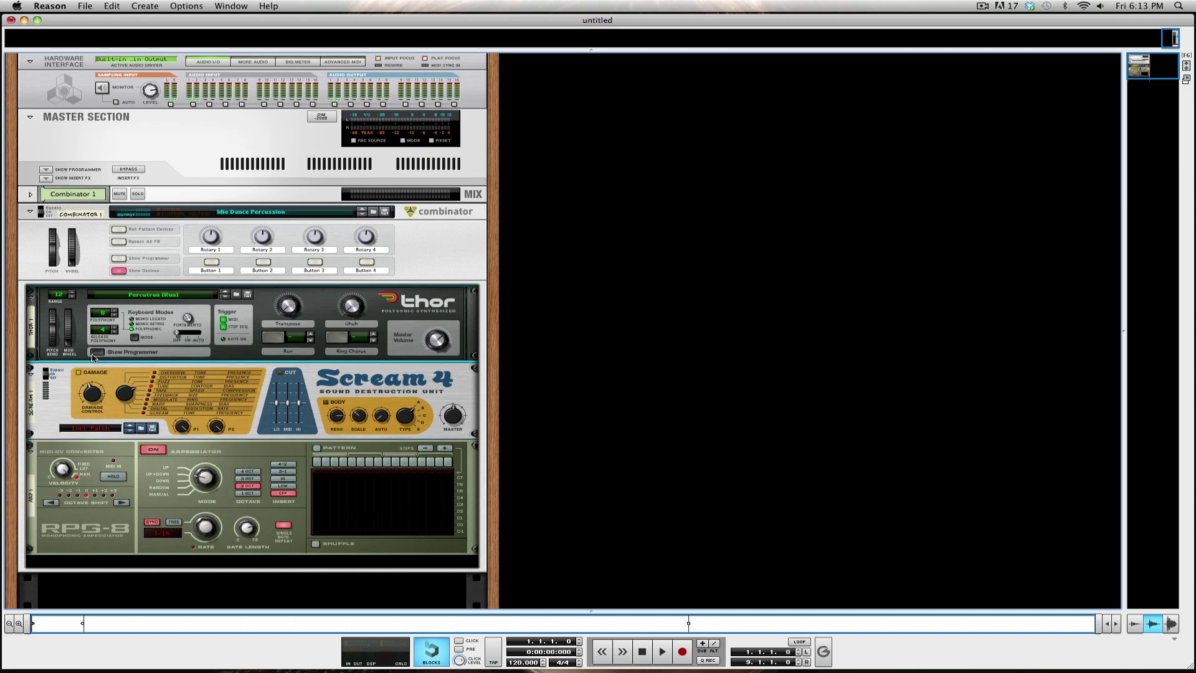
Examine Thor's programmer section and compare the Combinator's percussion sound with the Scream 4 bypassed and on.
left_click(96, 352)
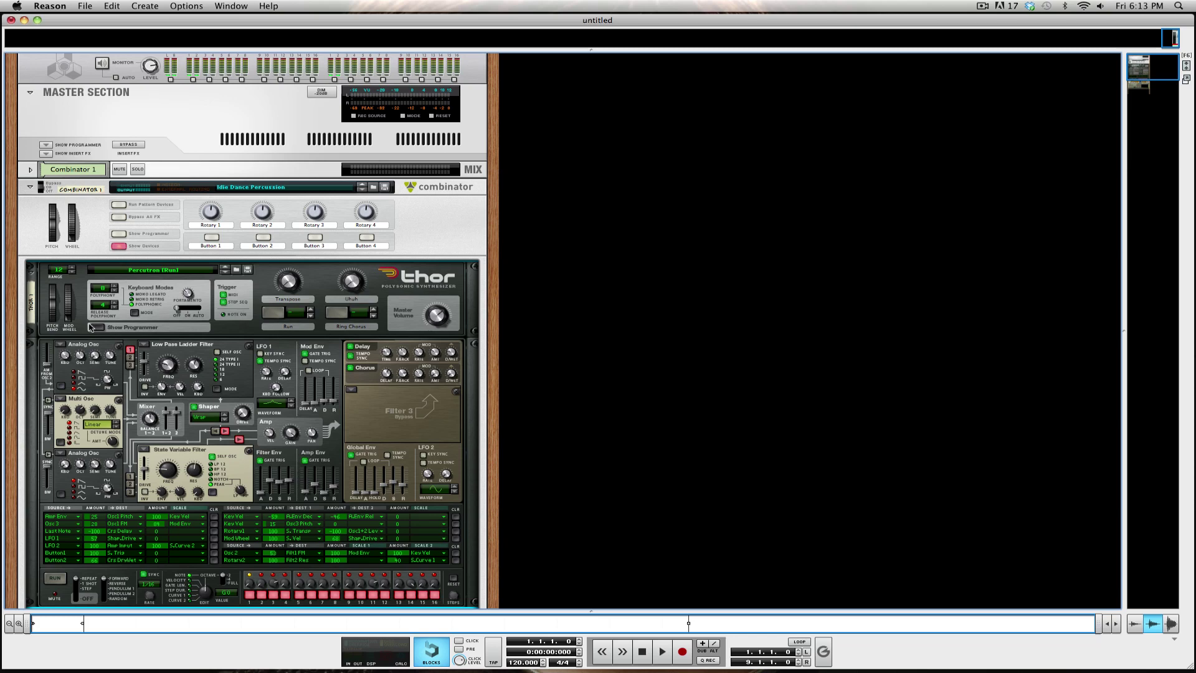
left_click(95, 328)
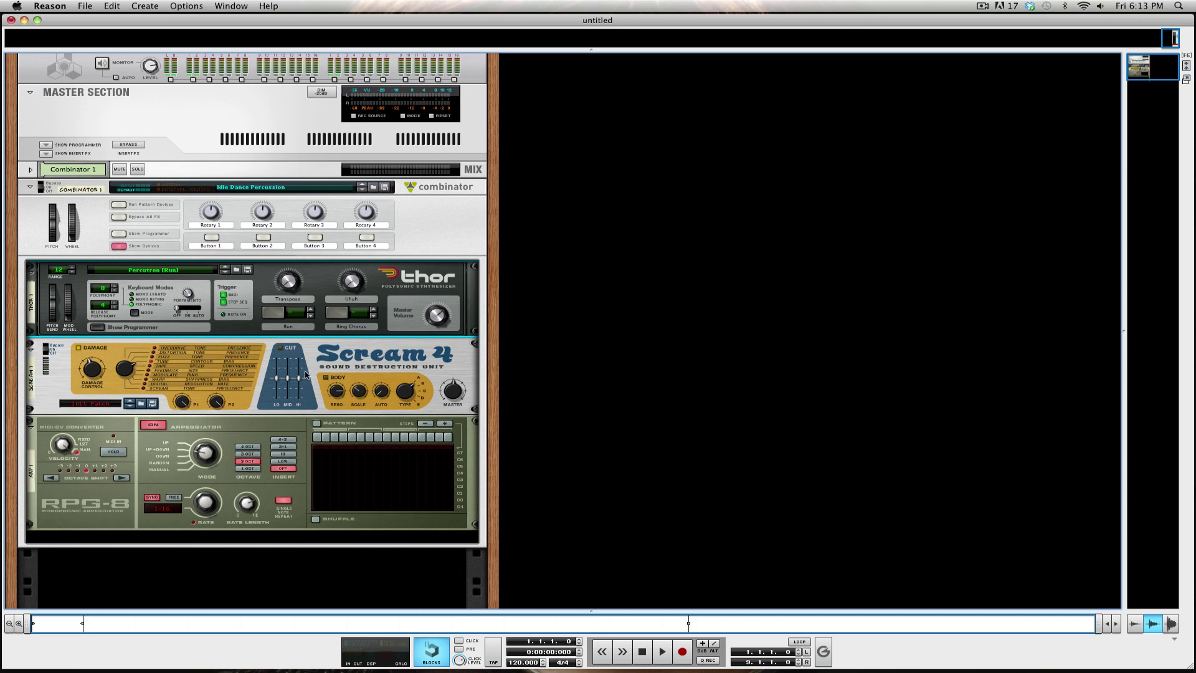
left_click(50, 360)
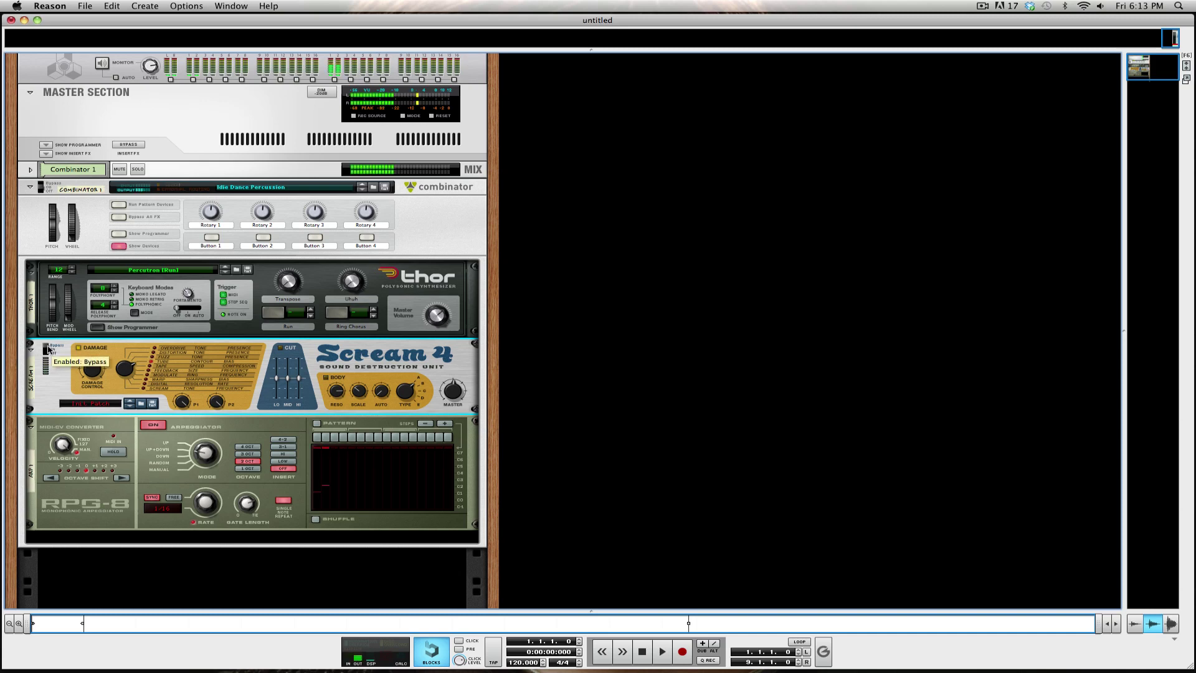
left_click(48, 349)
left_click(48, 350)
left_click(48, 351)
left_click(48, 350)
left_click(48, 350)
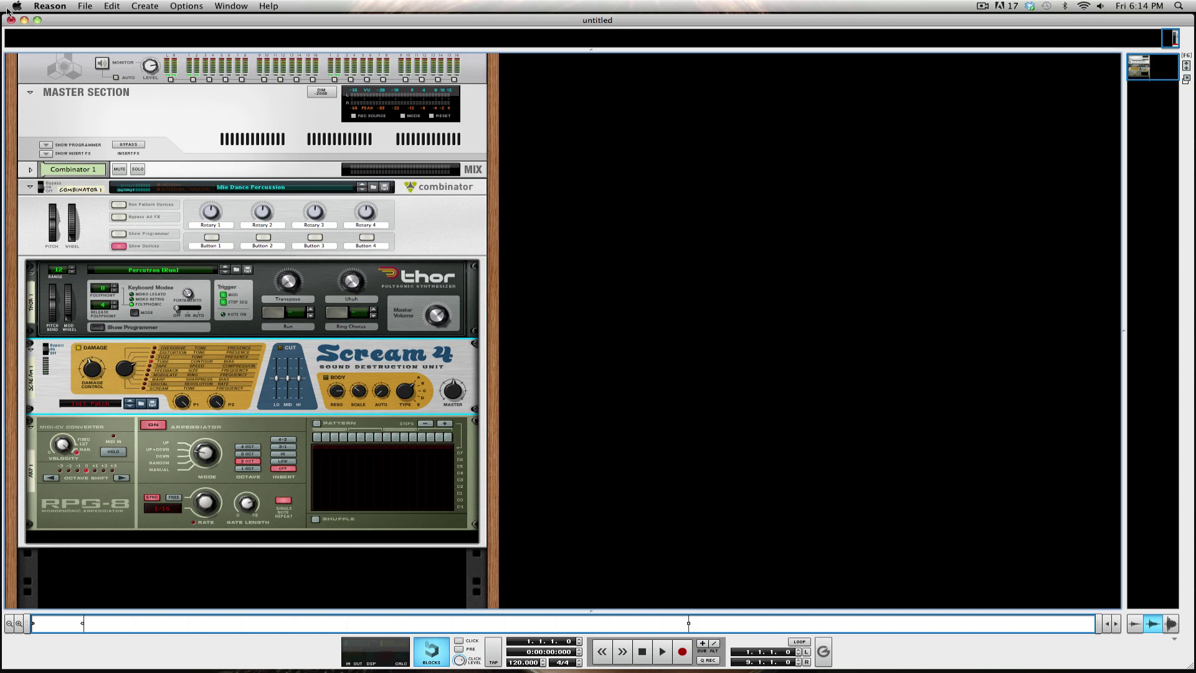
Close the untitled song and quit Reason.
key("super+w")
left_click(559, 227)
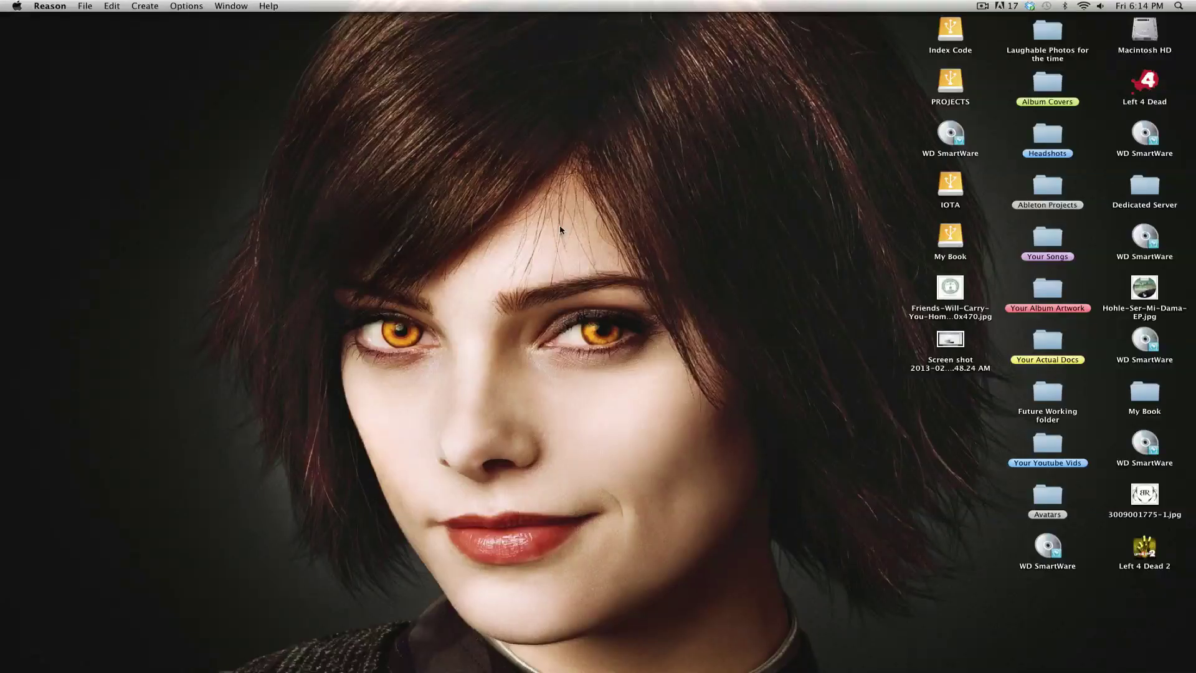
mouse_move(317, 669)
left_click(35, 6)
left_click(107, 121)
Launch Ableton Live and open the recent set Cell Creation (Transformation Song).
mouse_move(401, 671)
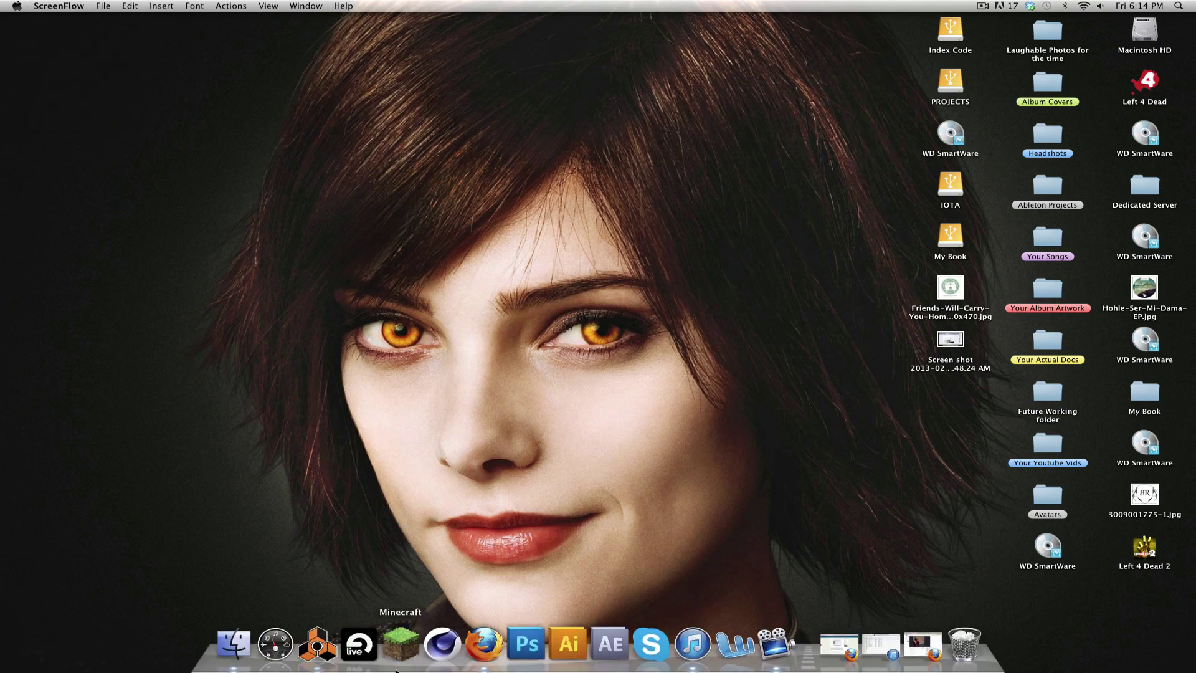
left_click(360, 651)
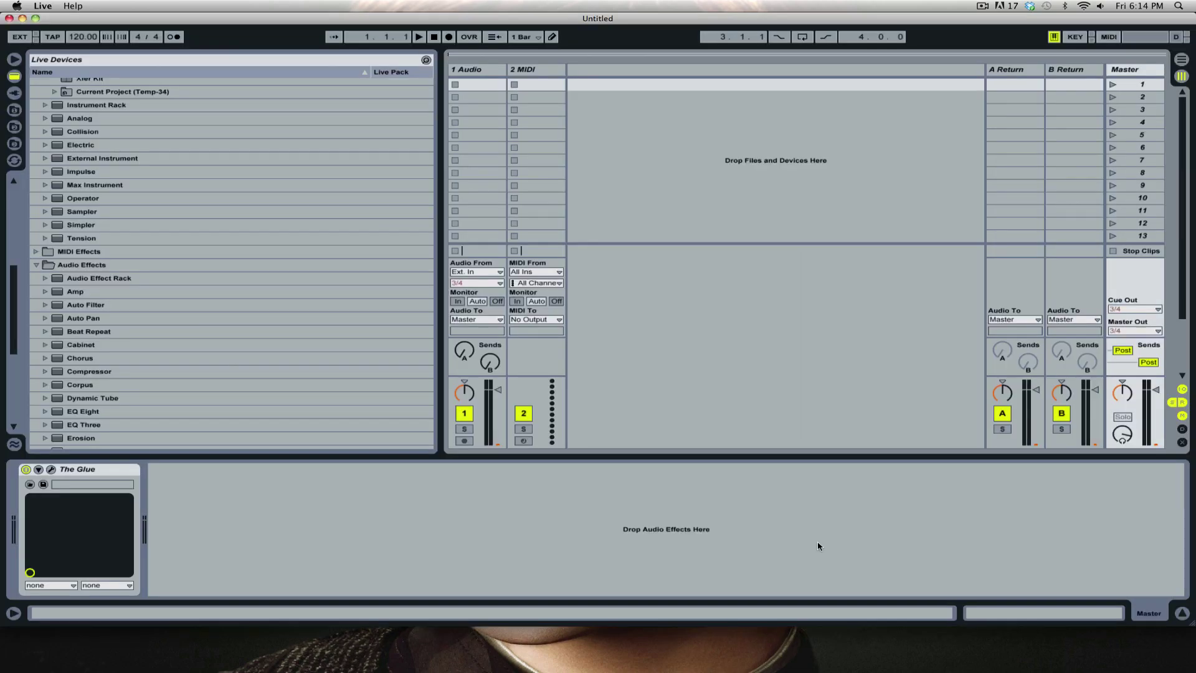
left_click(70, 6)
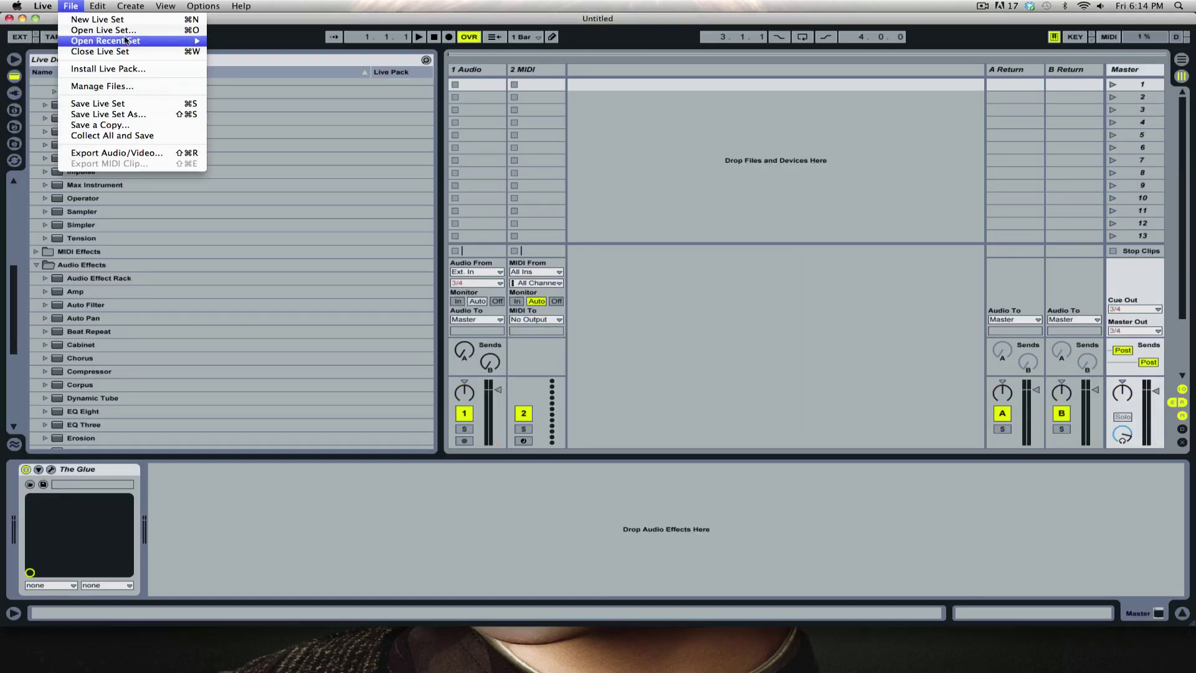
mouse_move(128, 41)
left_click(273, 44)
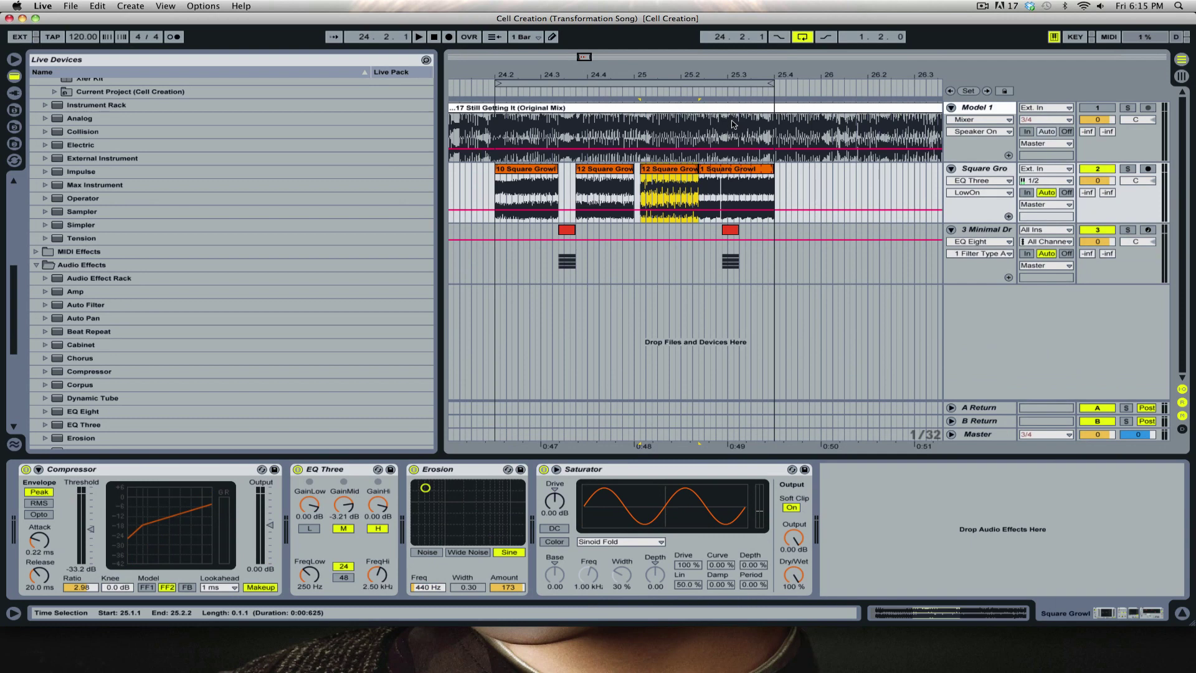
Examine the Still Getting It (Original Mix) waveform against the Square Growl clips below it in the arrangement.
left_click(666, 113)
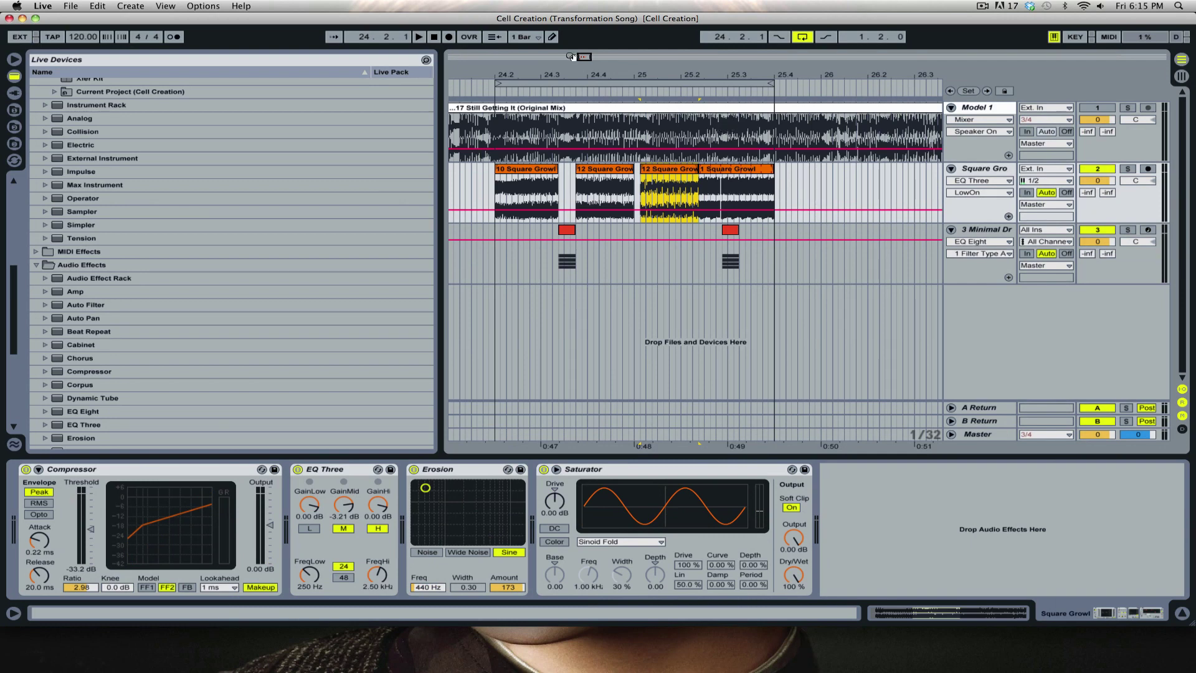
key("plus")
left_click_drag(583, 57, 582, 57)
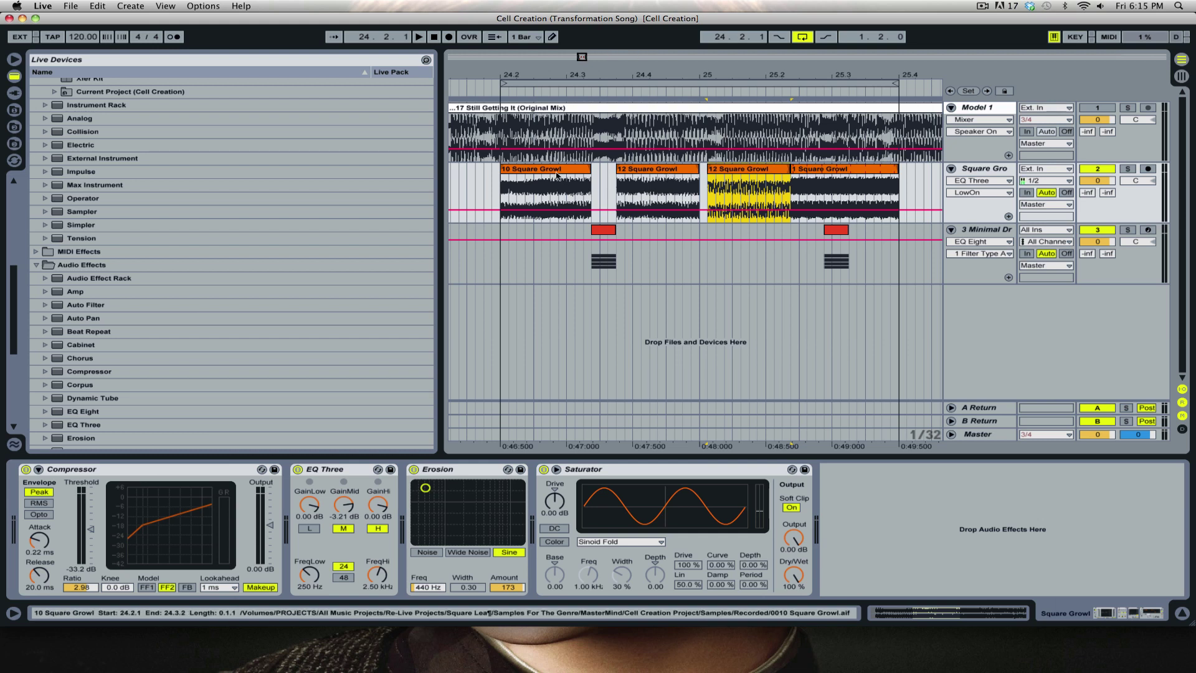
mouse_move(582, 56)
left_mouse_down()
mouse_move(581, 69)
mouse_move(584, 58)
left_mouse_up()
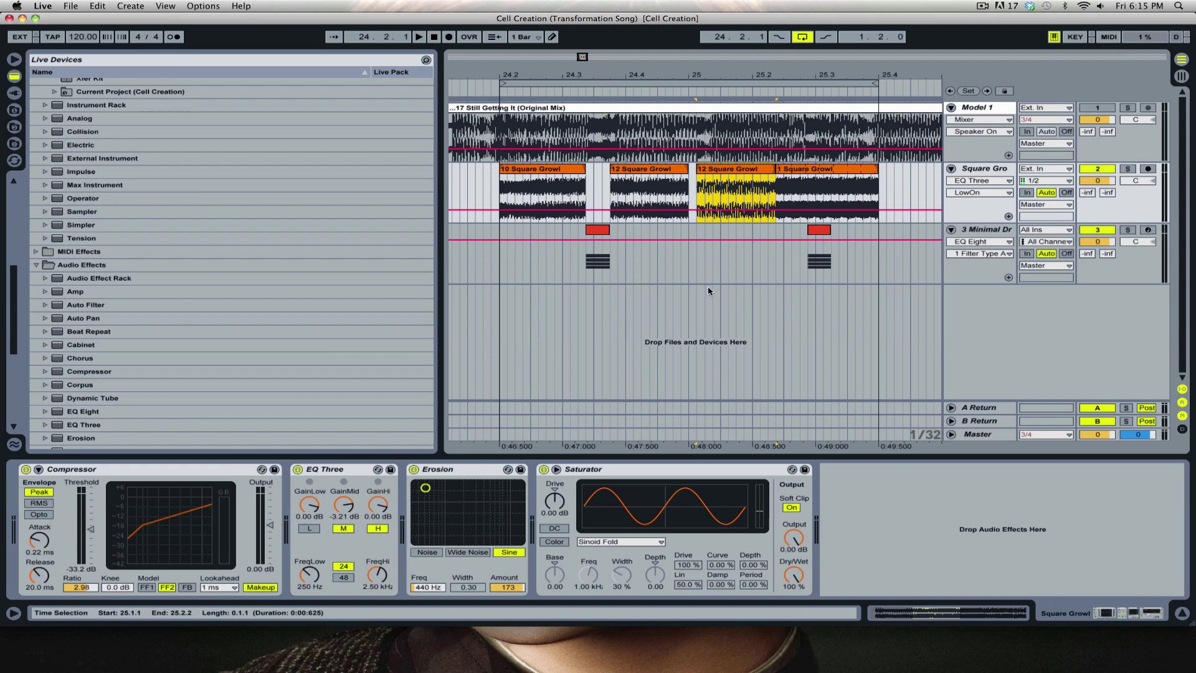
left_click(539, 131)
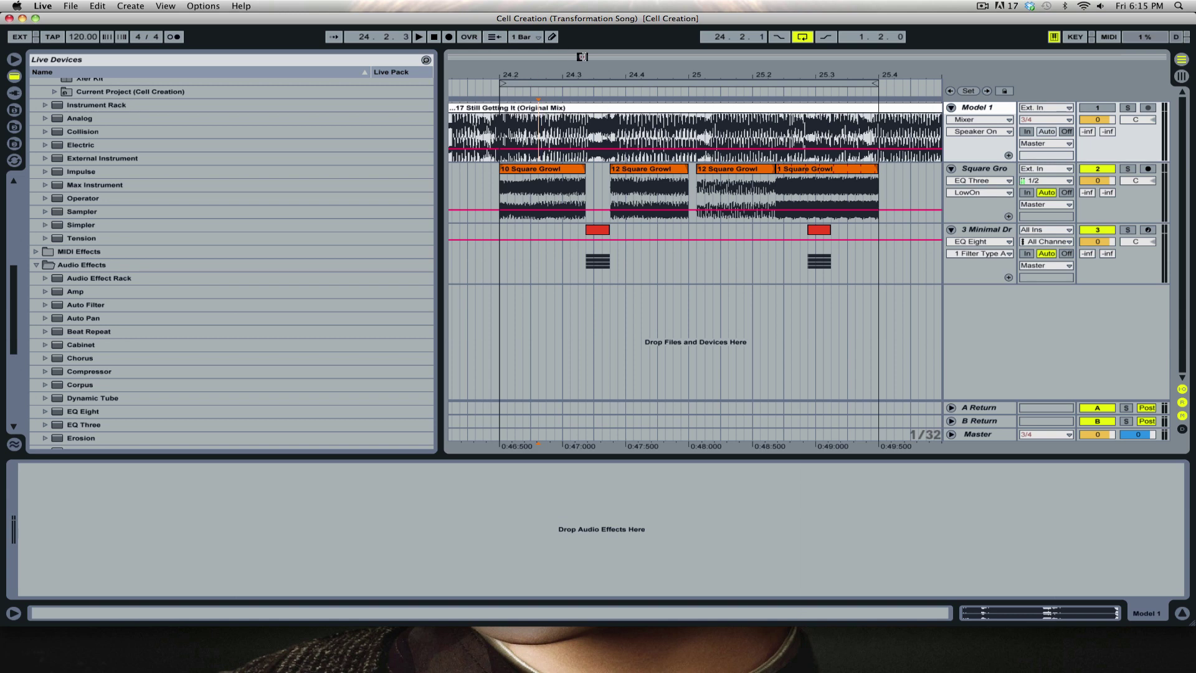
key("plus")
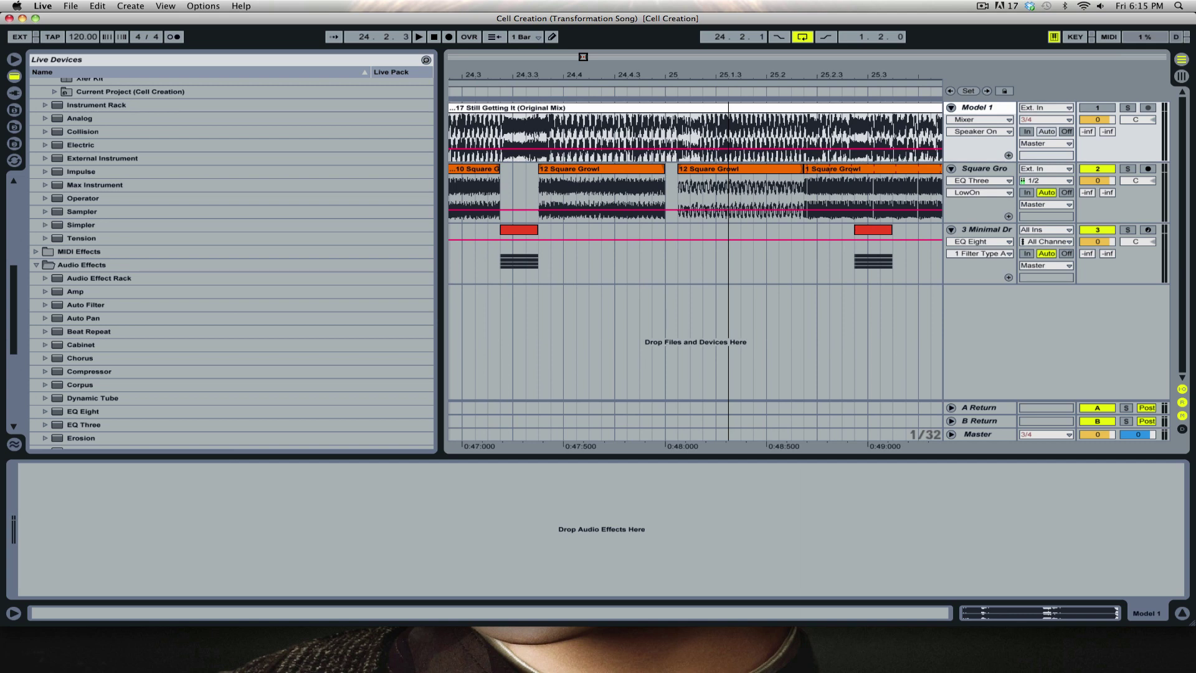
key("minus")
key("minus")
key("minus")
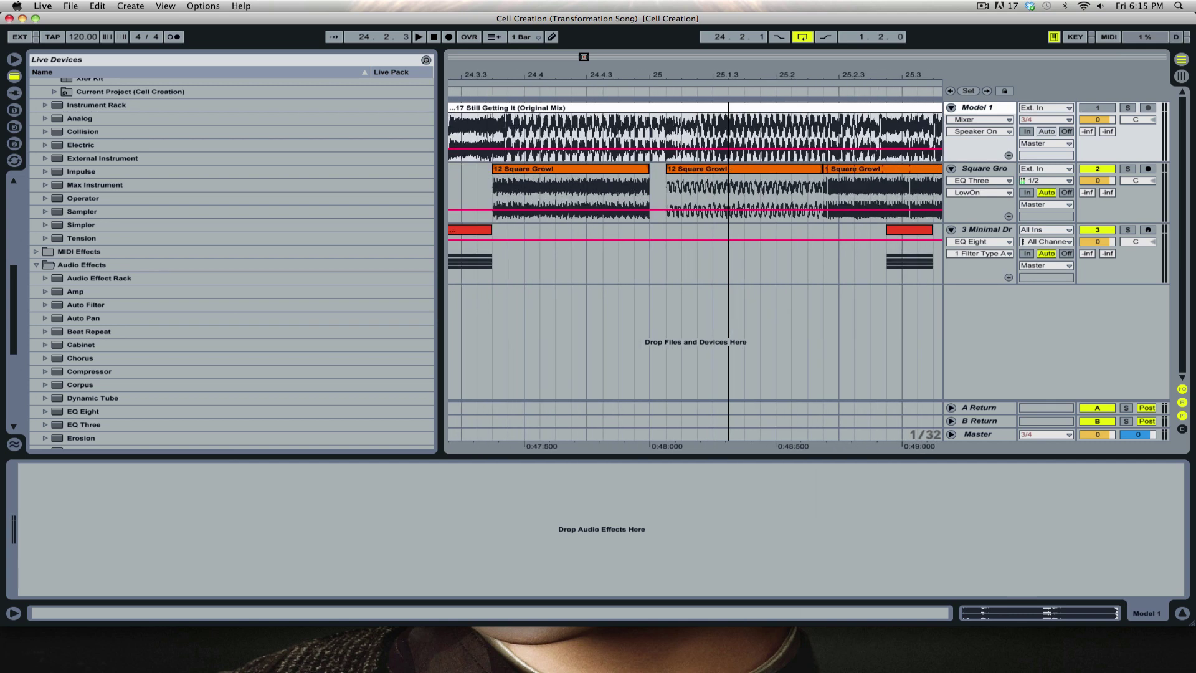
key("plus")
key("plus")
key("plus")
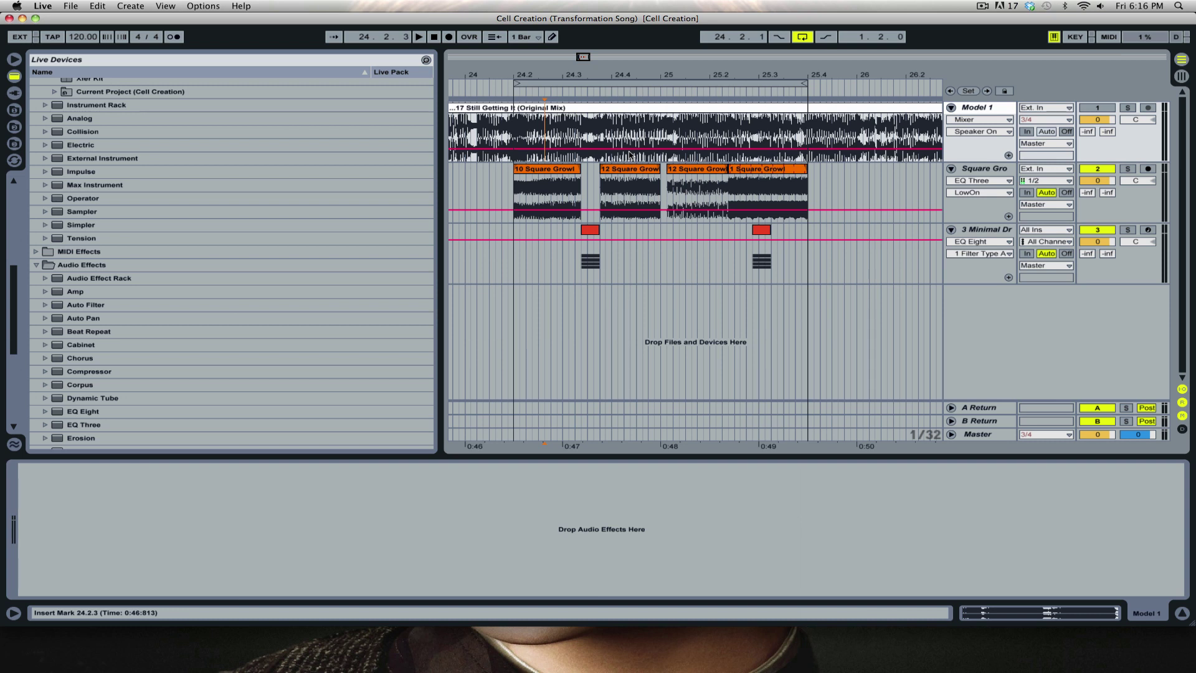
Select the last Square Growl clip in the arrangement and solo the Square Growl track and track 3 (Minimal Dr).
left_click(795, 170)
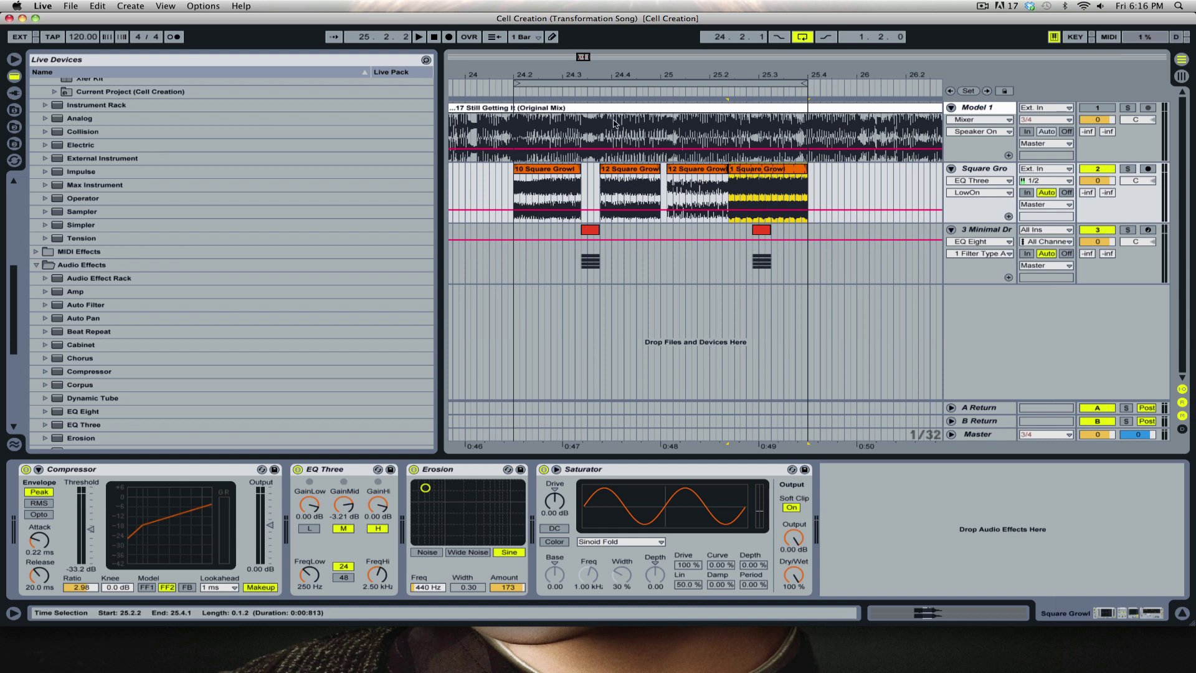
left_click(1127, 169)
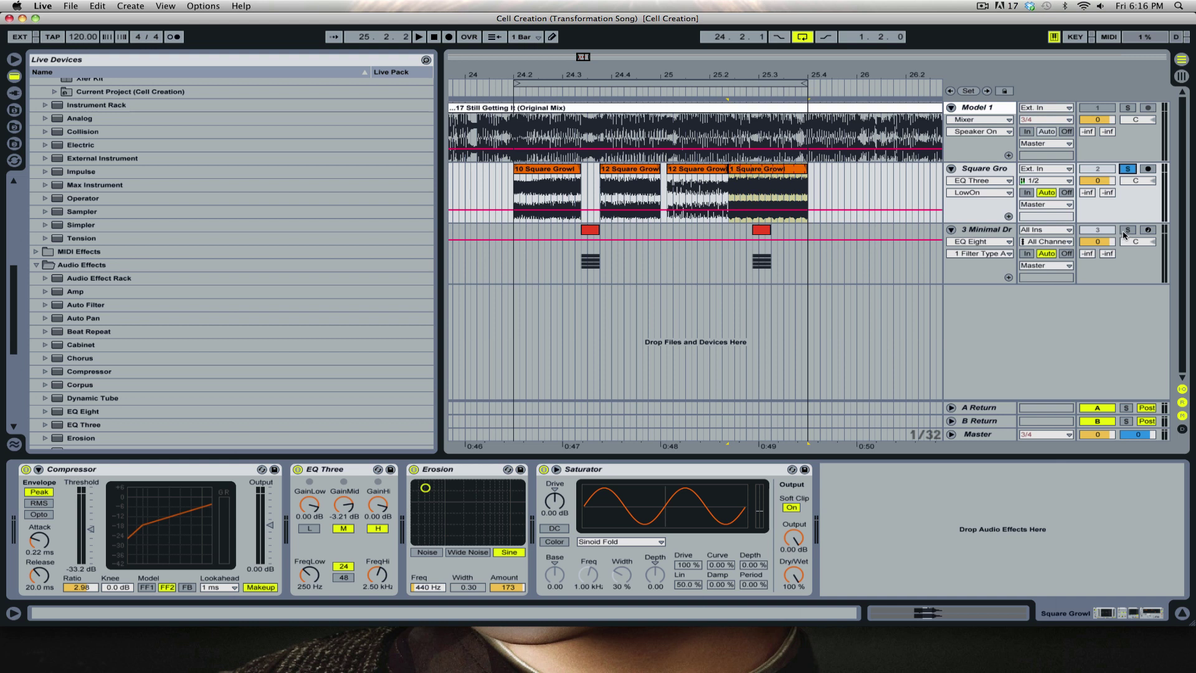
left_click(1127, 230)
Set the Master track's audio output to 1/2 and play the soloed tracks from the selected clip.
left_click(1039, 434)
left_click(1038, 445)
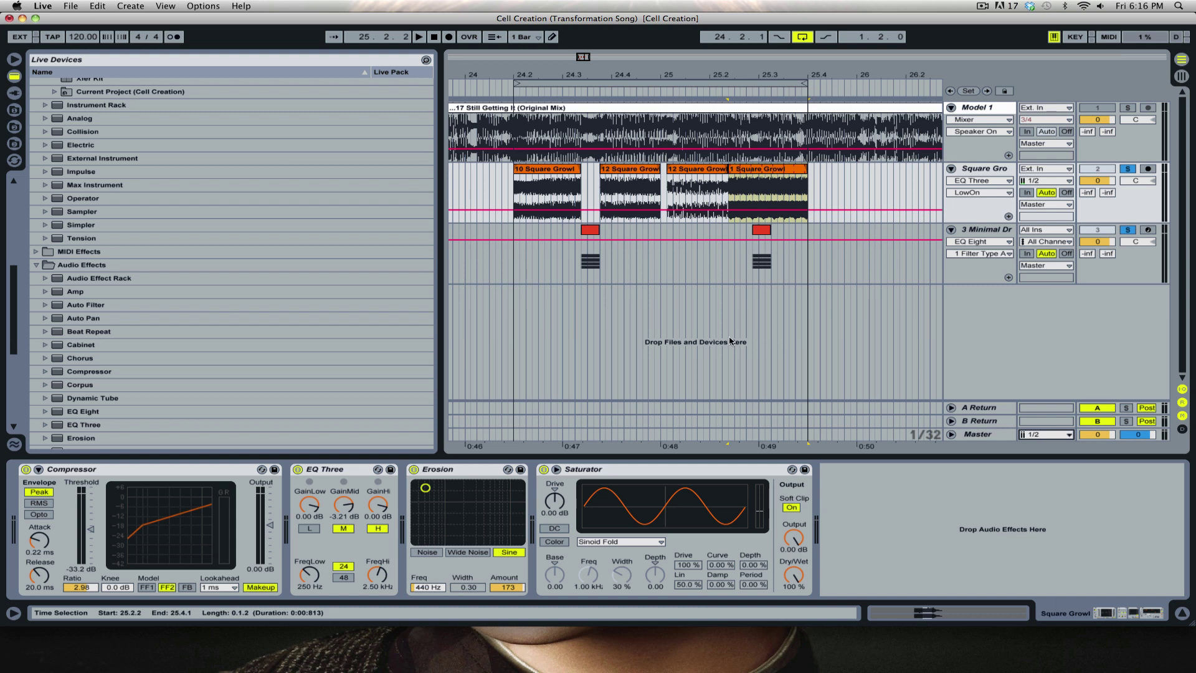
key("space")
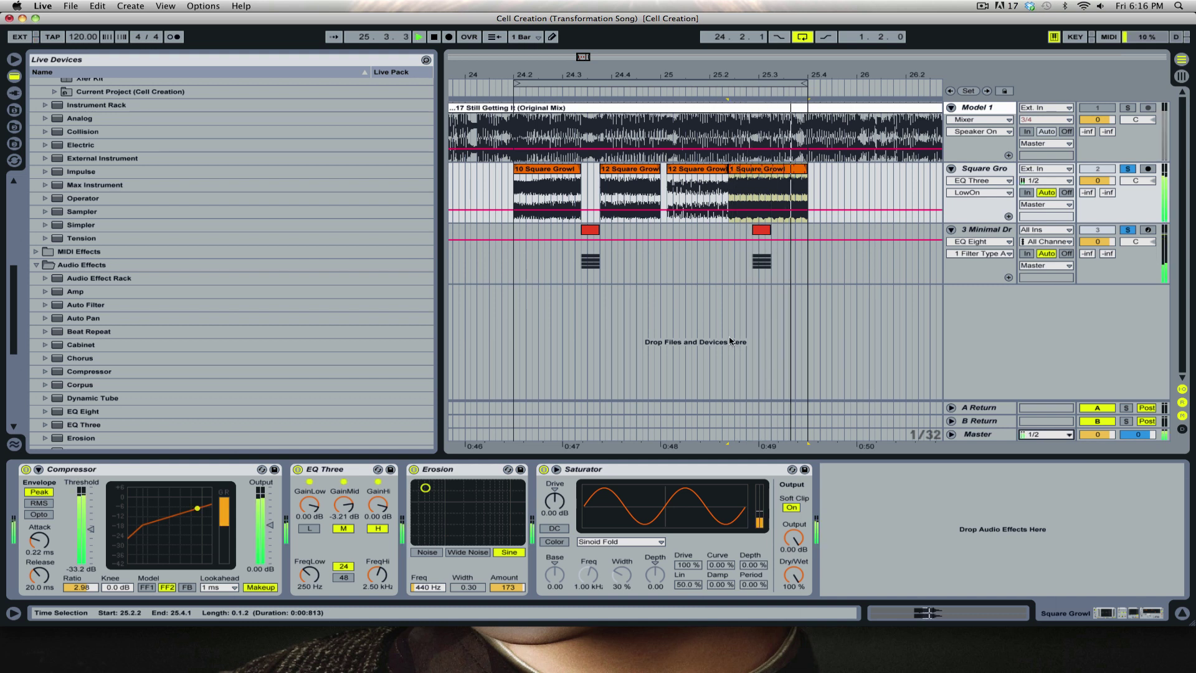